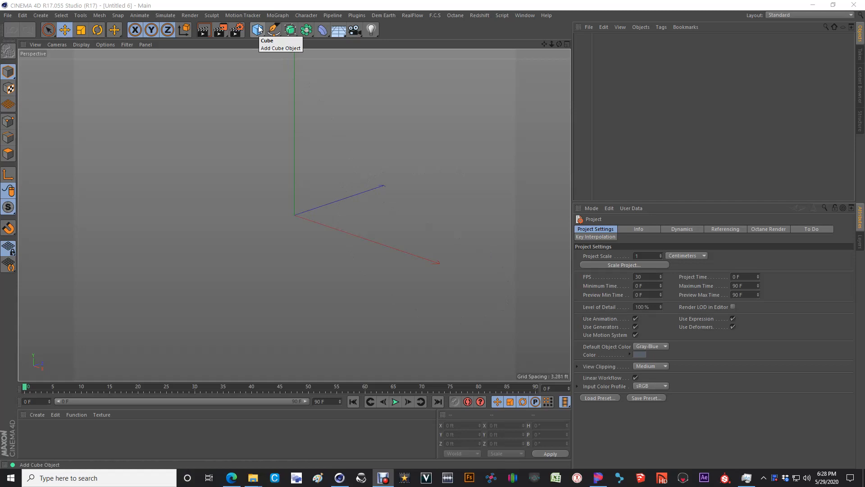
# Play back the truck animation in the open Semi Cab Test project, then return to the empty Untitled 6 project.
pyautogui.click(525, 15)
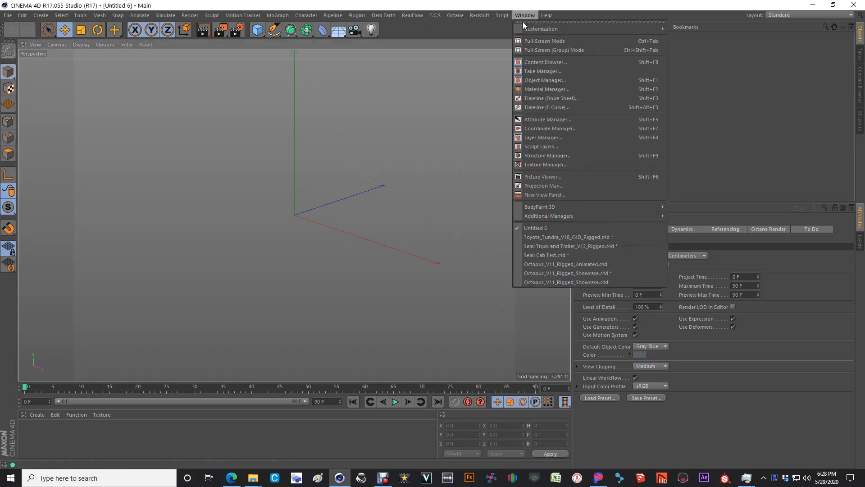
pyautogui.click(545, 255)
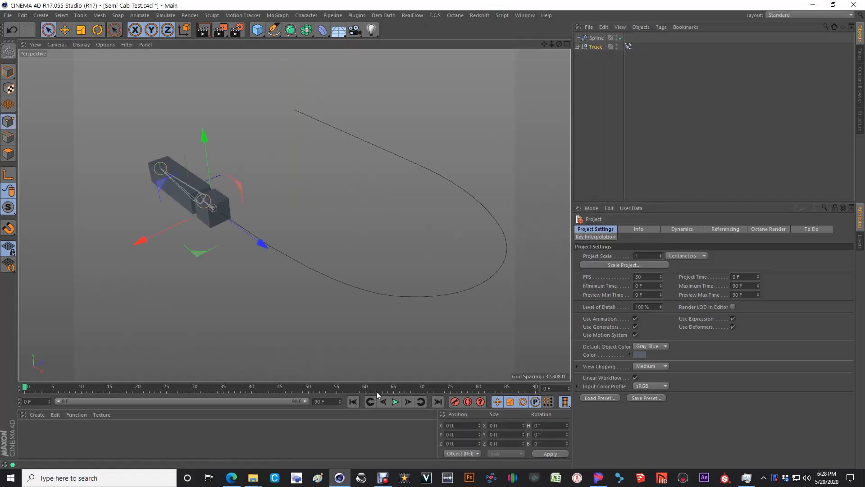
pyautogui.click(396, 406)
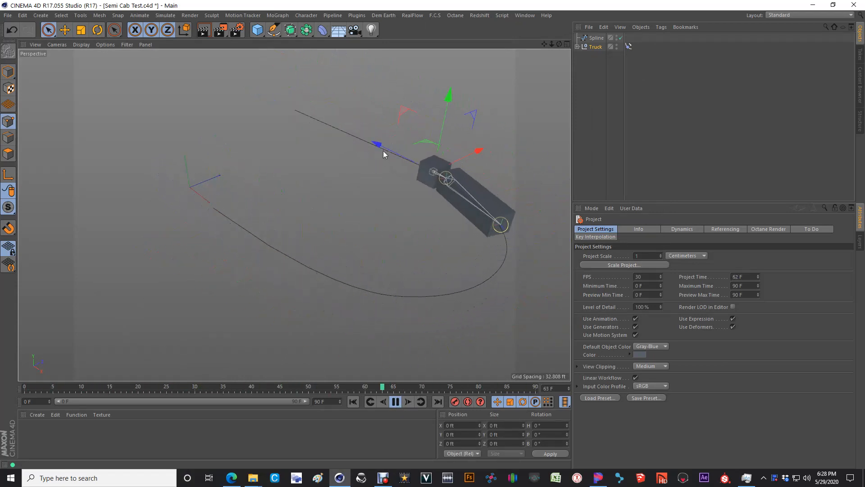
pyautogui.click(395, 402)
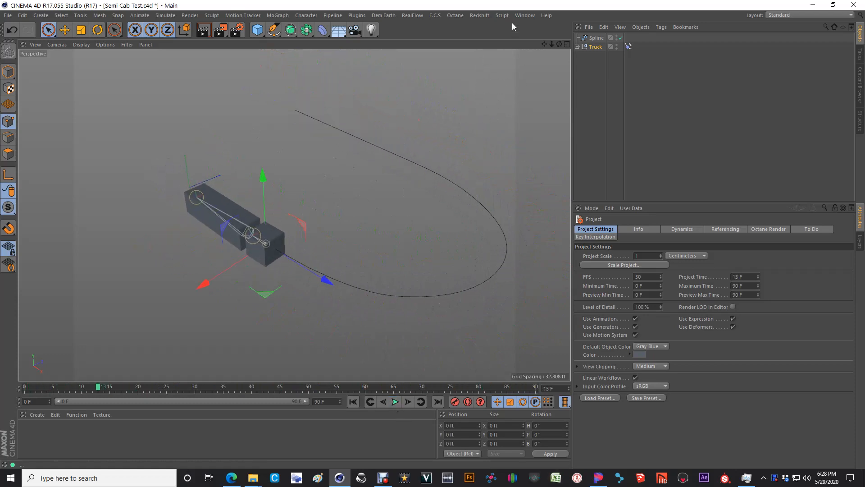
pyautogui.click(525, 15)
pyautogui.click(559, 229)
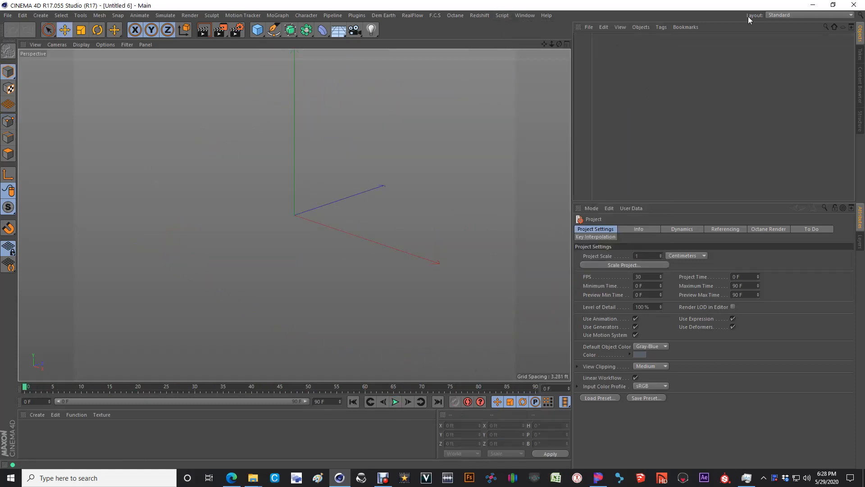
# Add two cubes, lengthen one to about 28.2 ft along X and place it behind the other at about X -20.1 ft.
pyautogui.click(259, 31)
pyautogui.click(257, 31)
pyautogui.scroll(-2, 366, 148)
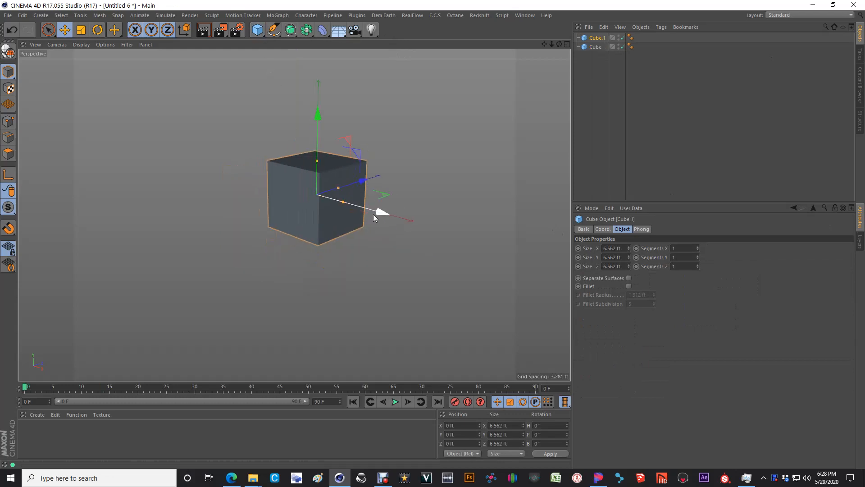
pyautogui.moveTo(381, 215); pyautogui.dragTo(247, 175)
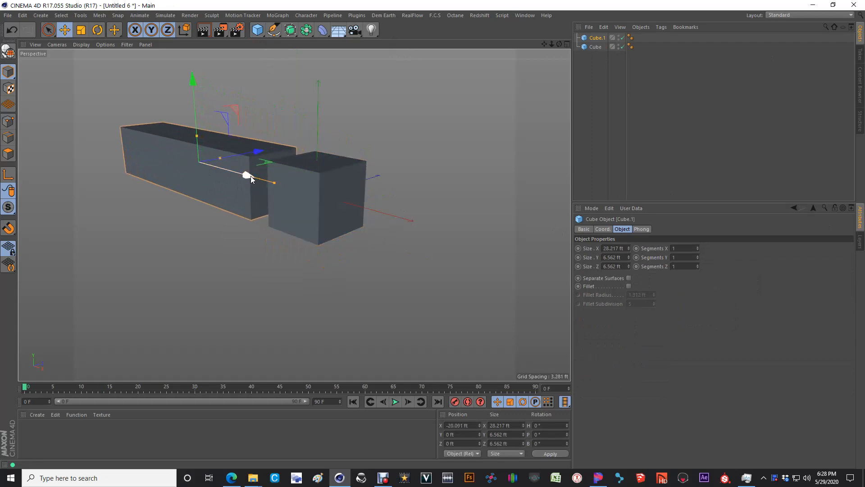
pyautogui.keyDown('alt'); pyautogui.moveTo(253, 174); pyautogui.dragTo(309, 196, button='middle'); pyautogui.keyUp('alt')
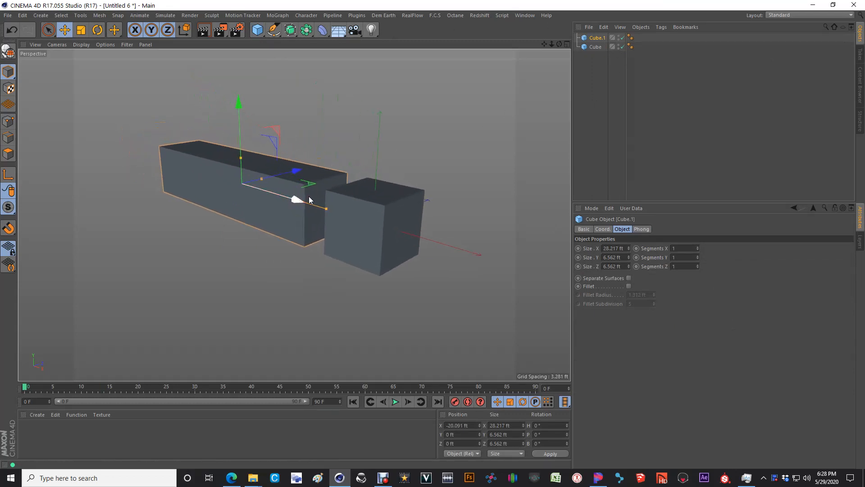
# Make the long cube editable and move its axis to the end facing the small cube, at about X -7.7 ft.
pyautogui.click(601, 40)
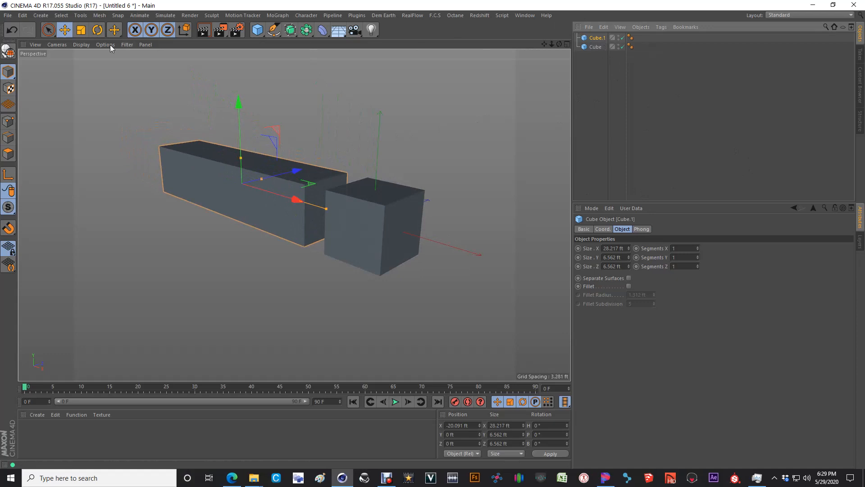
pyautogui.click(8, 50)
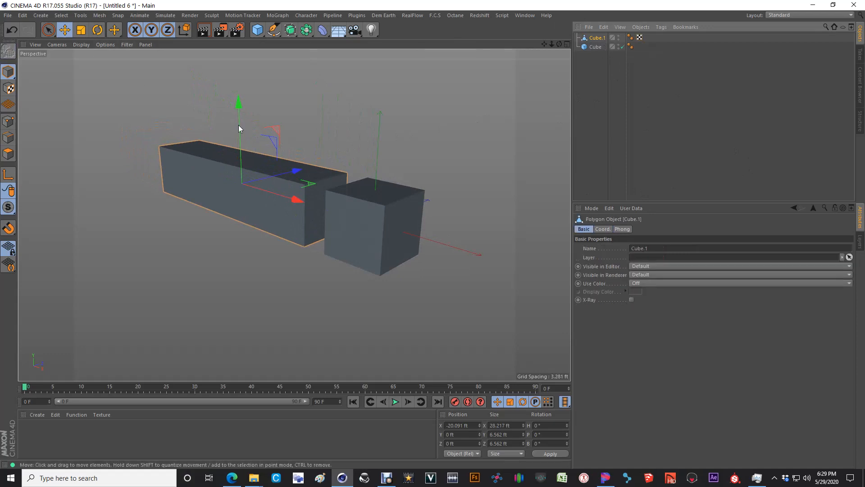
pyautogui.click(6, 179)
pyautogui.keyDown('alt'); pyautogui.moveTo(315, 202); pyautogui.dragTo(354, 208); pyautogui.keyUp('alt')
pyautogui.moveTo(265, 196); pyautogui.dragTo(376, 198)
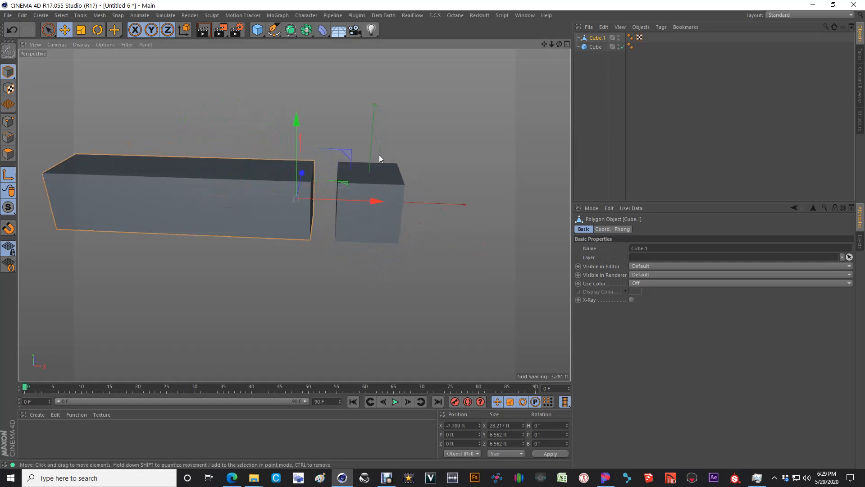
# In the top view, draw a four-joint chain from the small cube's front through its center and the long box's near end to its rear.
pyautogui.click(595, 47)
pyautogui.keyDown('alt'); pyautogui.moveTo(327, 206); pyautogui.dragTo(364, 199); pyautogui.keyUp('alt')
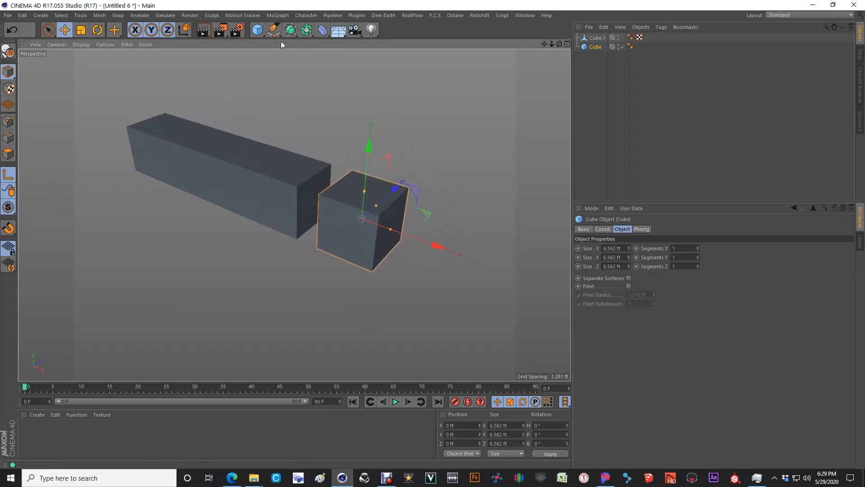
pyautogui.middleClick(272, 126)
pyautogui.middleClick(458, 93)
pyautogui.keyDown('alt'); pyautogui.moveTo(155, 237); pyautogui.dragTo(427, 243, button='middle'); pyautogui.keyUp('alt')
pyautogui.scroll(-3, 429, 243)
pyautogui.click(244, 15)
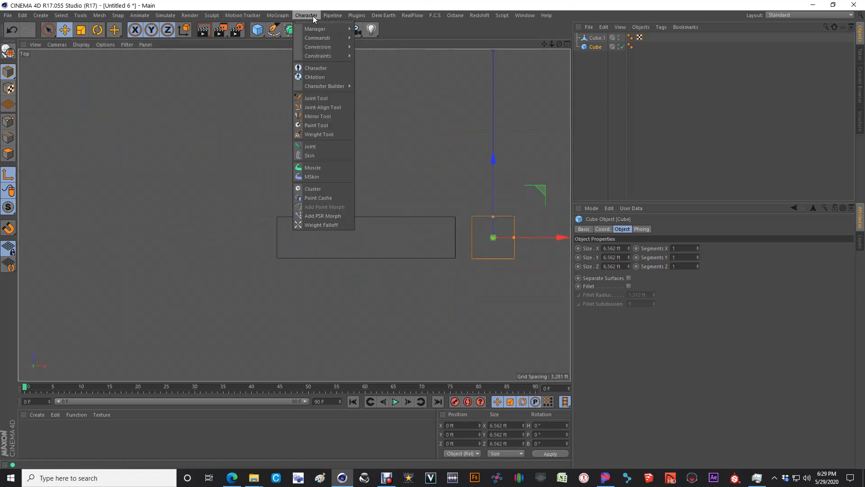
pyautogui.click(324, 98)
pyautogui.keyDown('alt'); pyautogui.moveTo(494, 221); pyautogui.dragTo(480, 242, button='middle'); pyautogui.keyUp('alt')
pyautogui.keyDown('ctrl'); pyautogui.click(429, 234); pyautogui.keyUp('ctrl')
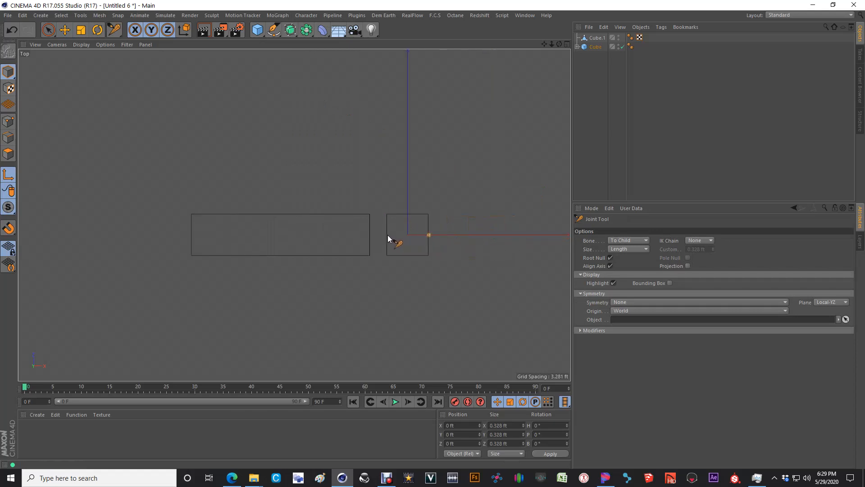
pyautogui.keyDown('ctrl'); pyautogui.click(361, 234); pyautogui.keyUp('ctrl')
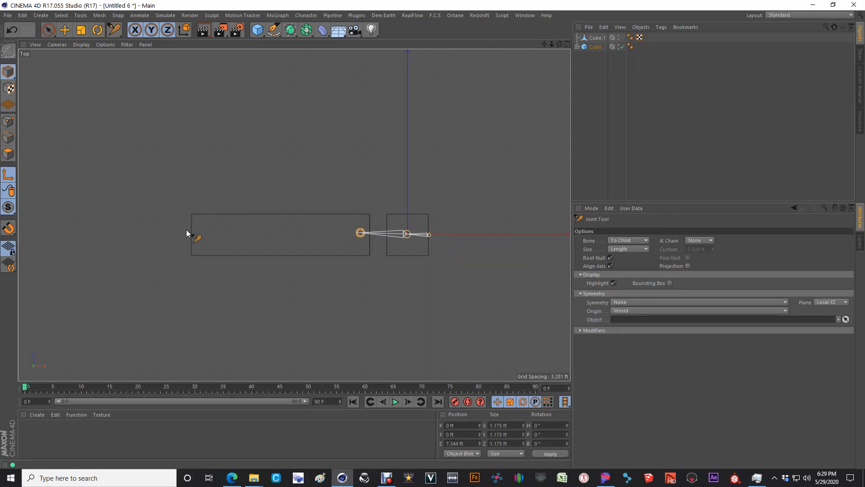
pyautogui.keyDown('ctrl'); pyautogui.click(191, 235); pyautogui.keyUp('ctrl')
pyautogui.press('space')
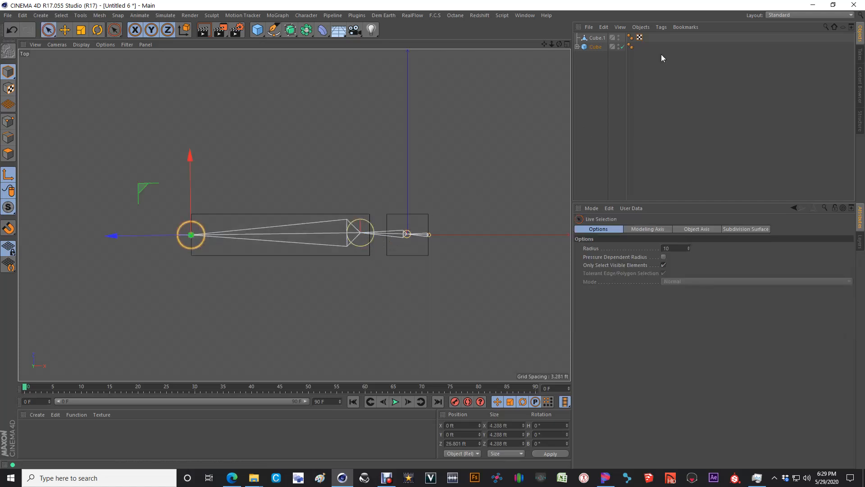
# Align all four joints in a straight line by scaling them to 0% along Z and setting their Z position to 0.
pyautogui.click(577, 47)
pyautogui.click(606, 64)
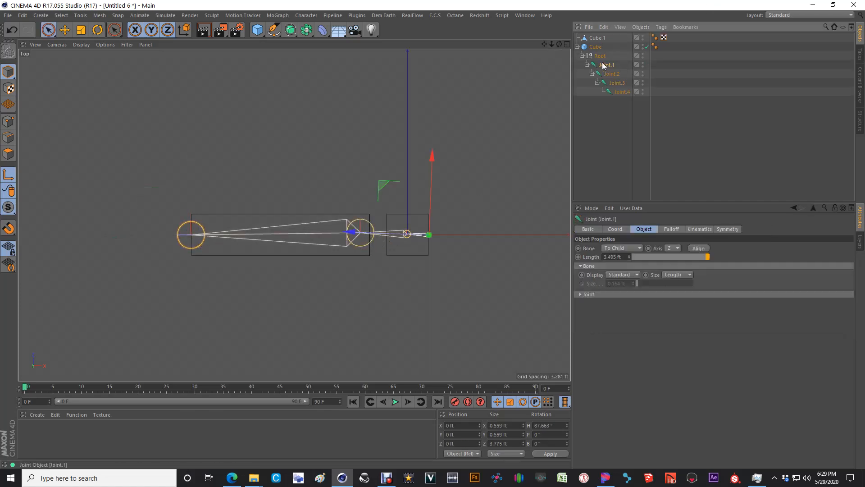
pyautogui.keyDown('shift'); pyautogui.click(621, 91); pyautogui.keyUp('shift')
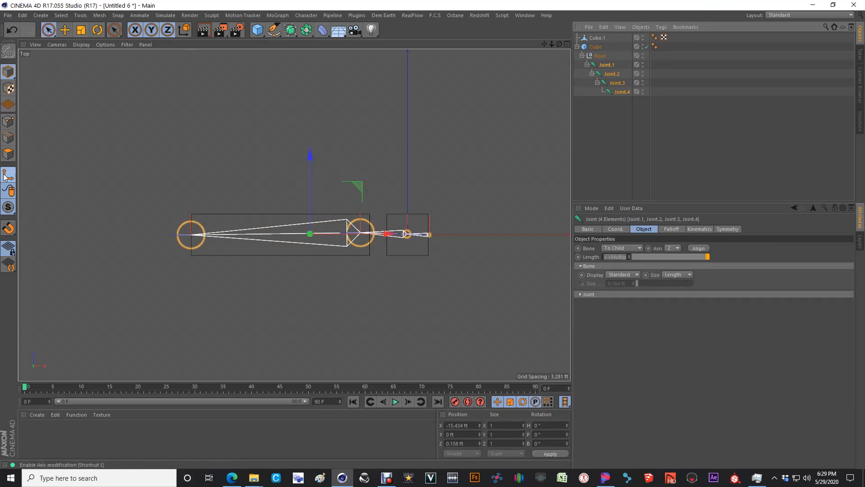
pyautogui.click(81, 30)
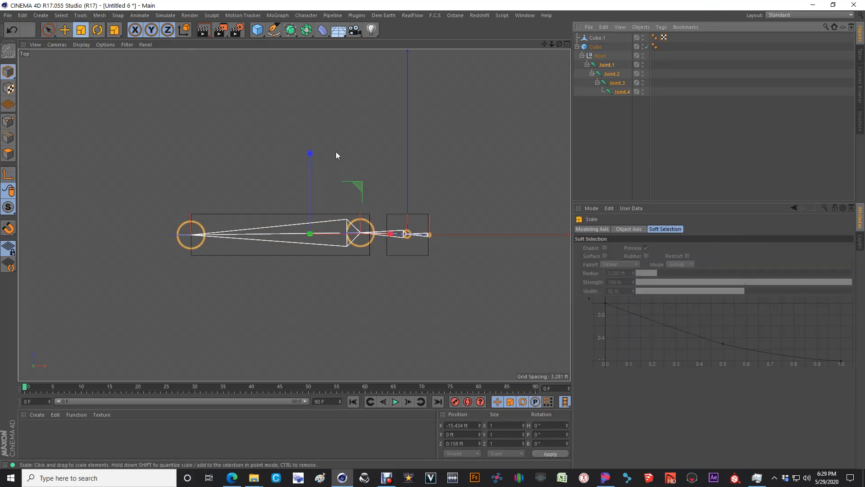
pyautogui.moveTo(311, 154); pyautogui.dragTo(317, 237)
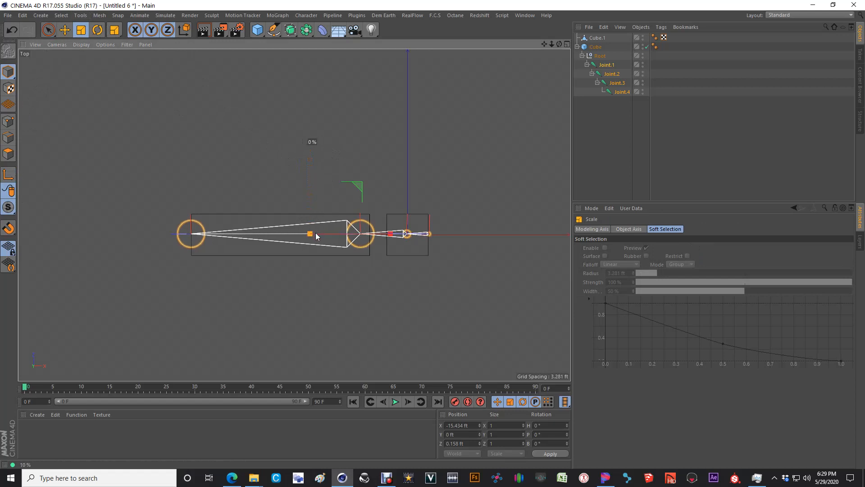
pyautogui.moveTo(469, 444); pyautogui.dragTo(131, 434)
pyautogui.write('0')
pyautogui.press('Return')
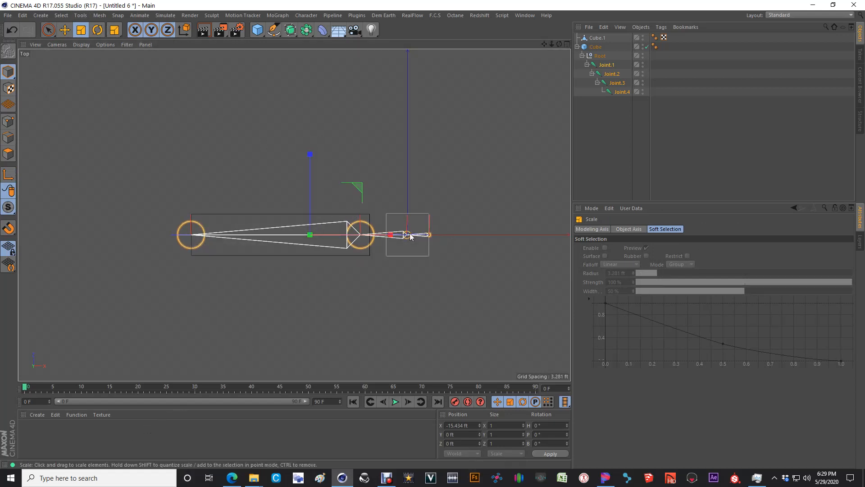
# Rename the first joint in the chain Root and the second joint Cab.
pyautogui.scroll(3, 431, 237)
pyautogui.doubleClick(607, 65)
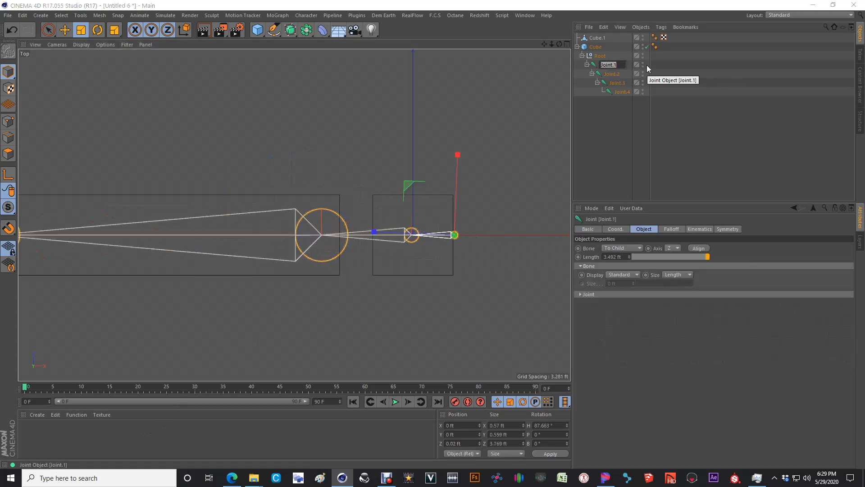
pyautogui.write('N')
pyautogui.press('BackSpace')
pyautogui.write('Root')
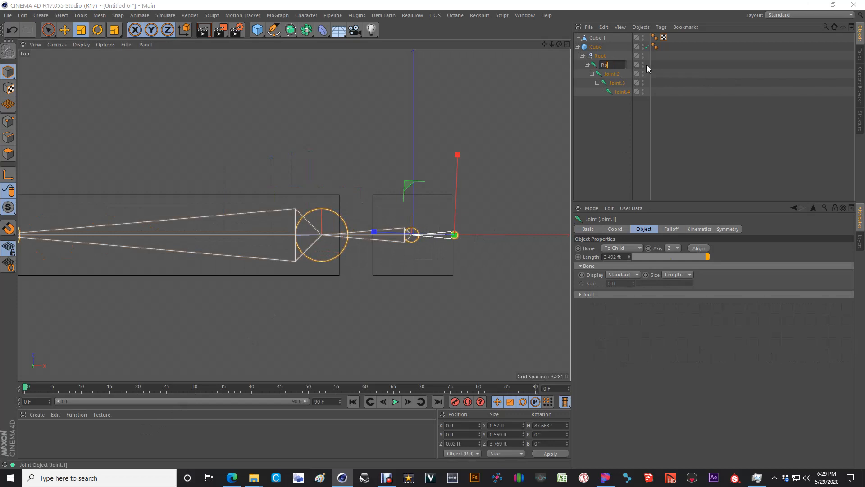
pyautogui.press('Return')
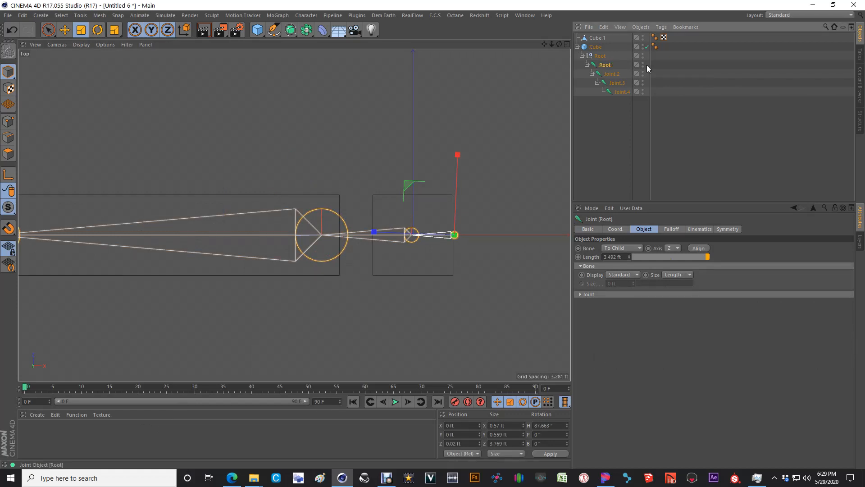
pyautogui.doubleClick(612, 75)
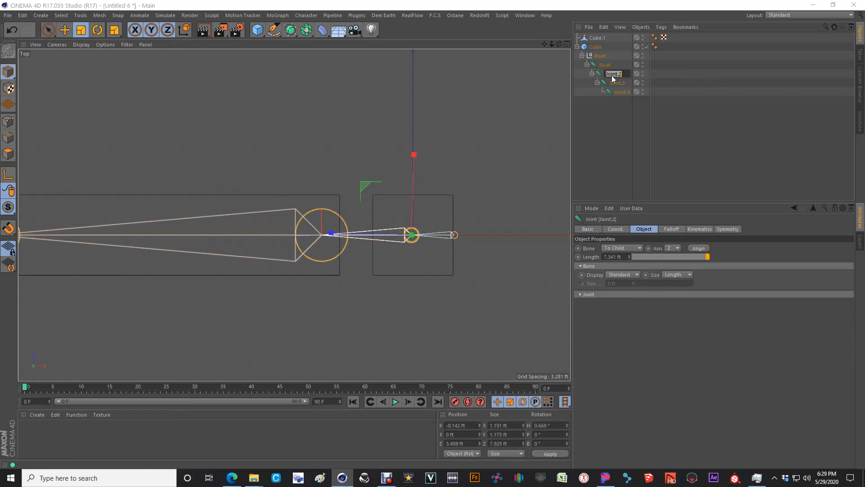
pyautogui.write('Cab')
pyautogui.press('Return')
# Rename the third joint in the chain Trailer and the last joint Rear.
pyautogui.click(616, 85)
pyautogui.doubleClick(616, 84)
pyautogui.write('Trailer')
pyautogui.press('Return')
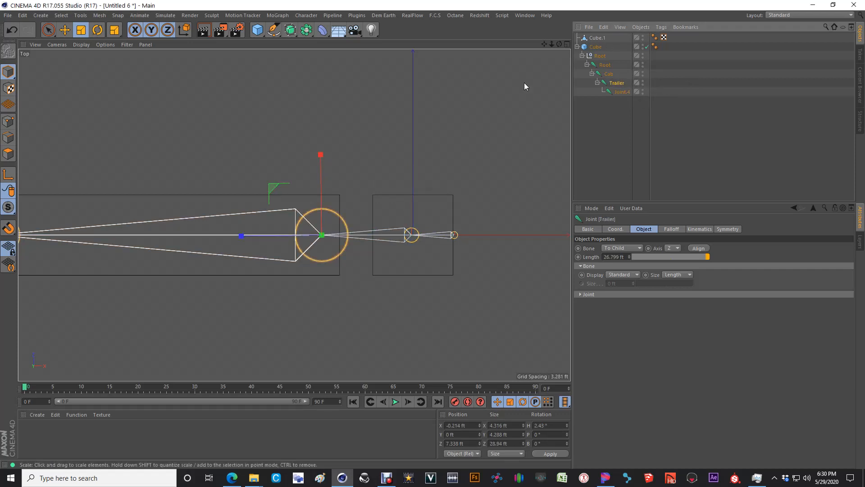
pyautogui.doubleClick(624, 92)
pyautogui.write('Rear')
pyautogui.press('Return')
# In the perspective view, move the Root null with its joint chain out of the cube to the top level of the hierarchy.
pyautogui.scroll(-5, 318, 199)
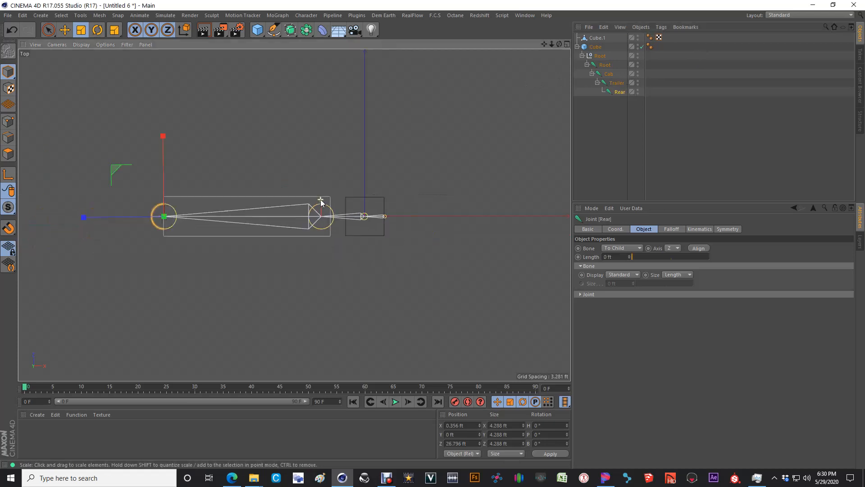
pyautogui.middleClick(313, 209)
pyautogui.middleClick(172, 133)
pyautogui.moveTo(211, 144)
pyautogui.keyDown('alt'); pyautogui.mouseDown()
pyautogui.moveTo(264, 140)
pyautogui.moveTo(227, 139)
pyautogui.mouseUp(); pyautogui.keyUp('alt')
pyautogui.scroll(4, 365, 207)
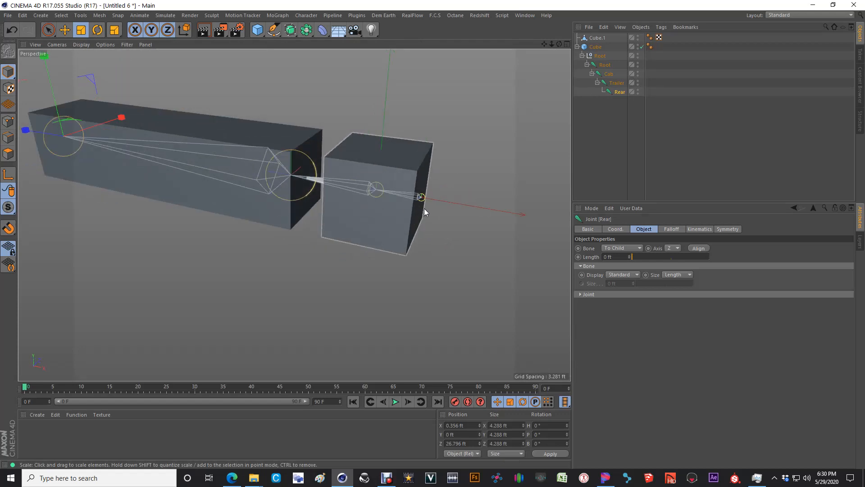
pyautogui.moveTo(351, 212)
pyautogui.keyDown('alt'); pyautogui.mouseDown()
pyautogui.moveTo(423, 214)
pyautogui.moveTo(340, 224)
pyautogui.mouseUp(); pyautogui.keyUp('alt')
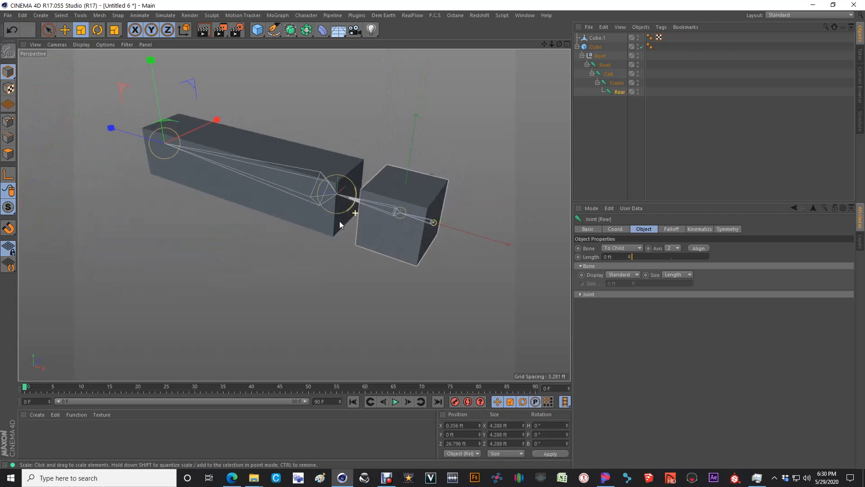
pyautogui.keyDown('alt'); pyautogui.moveTo(368, 238); pyautogui.dragTo(316, 231, button='middle'); pyautogui.keyUp('alt')
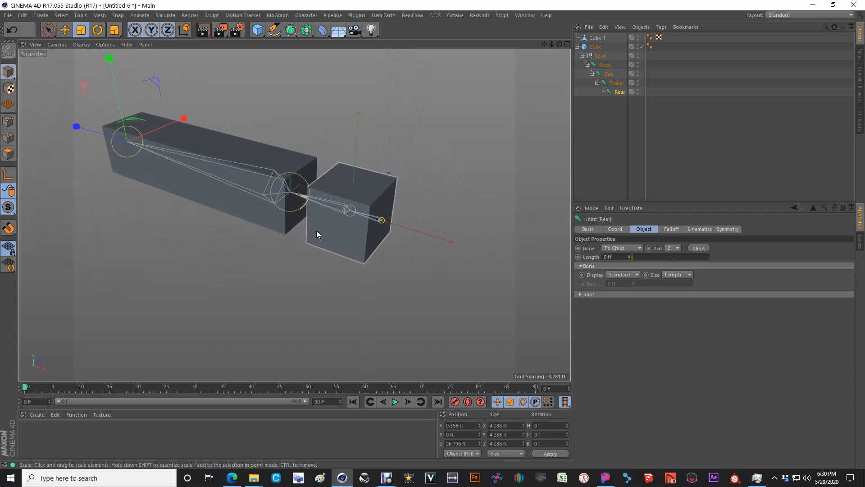
pyautogui.click(589, 56)
pyautogui.click(582, 55)
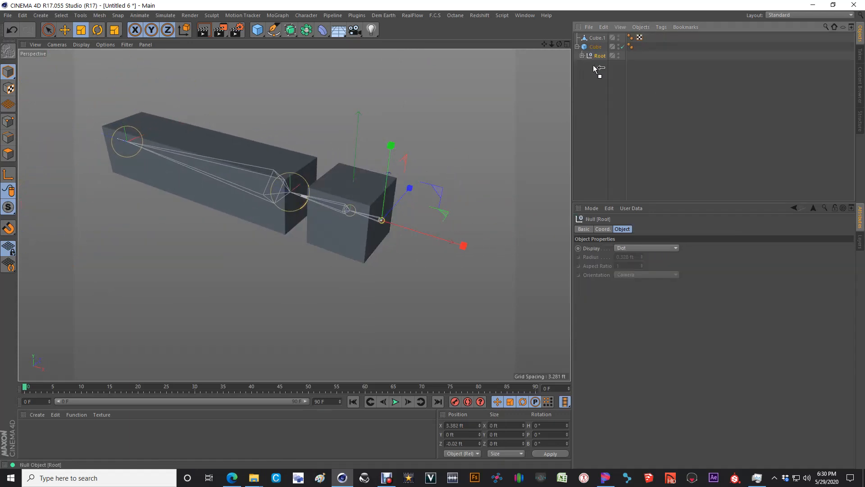
# Rename the small cube object Cab and the long box object Trailer.
pyautogui.click(598, 47)
pyautogui.doubleClick(598, 47)
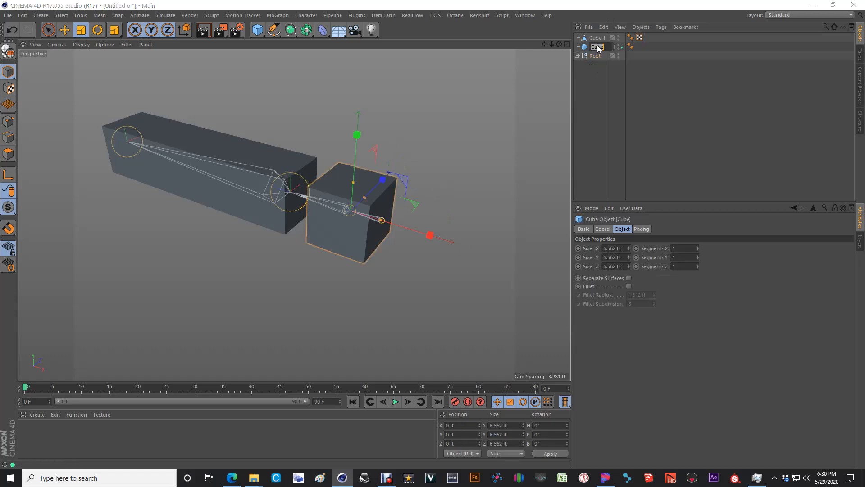
pyautogui.write('Cab')
pyautogui.press('Return')
pyautogui.click(603, 39)
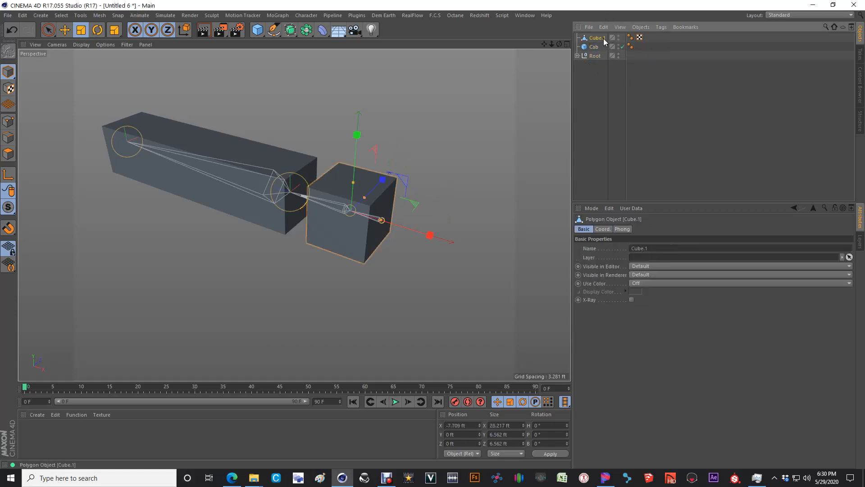
pyautogui.doubleClick(603, 39)
pyautogui.write('Trailer')
pyautogui.press('Return')
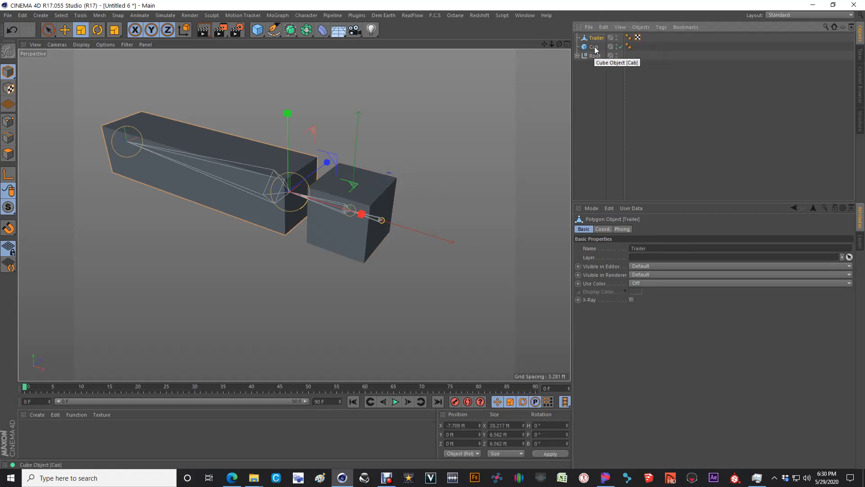
# Parent the Cab cube under the Cab joint and the Trailer polygon object under the Trailer joint.
pyautogui.click(577, 56)
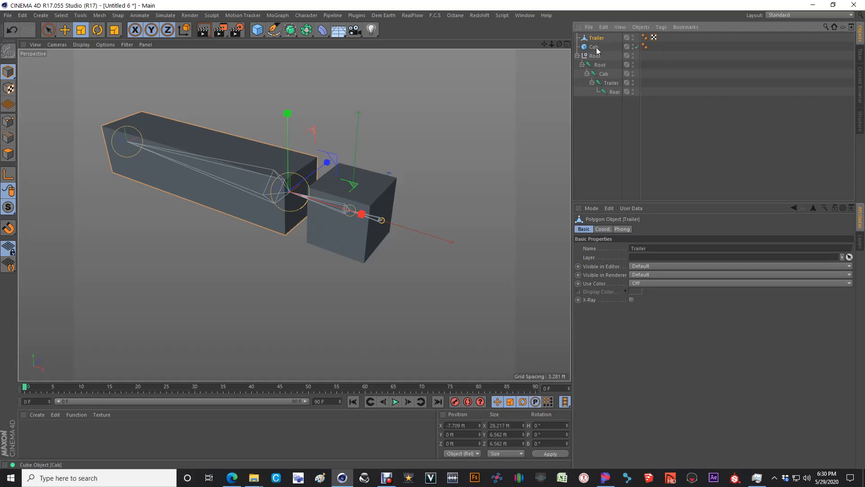
pyautogui.moveTo(596, 49); pyautogui.dragTo(604, 75)
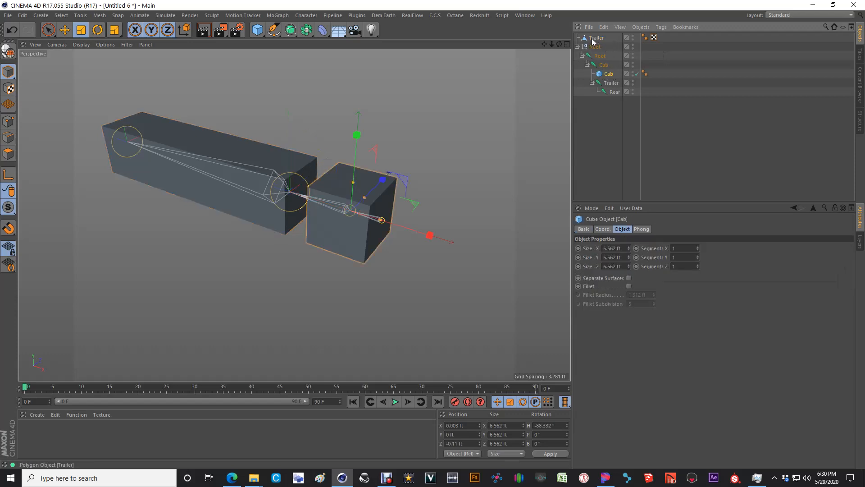
pyautogui.moveTo(617, 85); pyautogui.dragTo(617, 86)
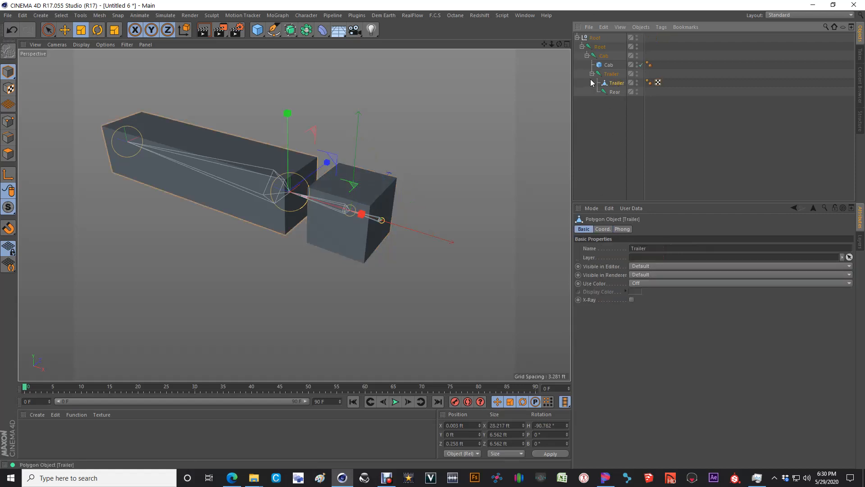
# Add an IK character tag to the Root joint and set its End to the Rear joint.
pyautogui.keyDown('alt'); pyautogui.moveTo(347, 212); pyautogui.dragTo(408, 225); pyautogui.keyUp('alt')
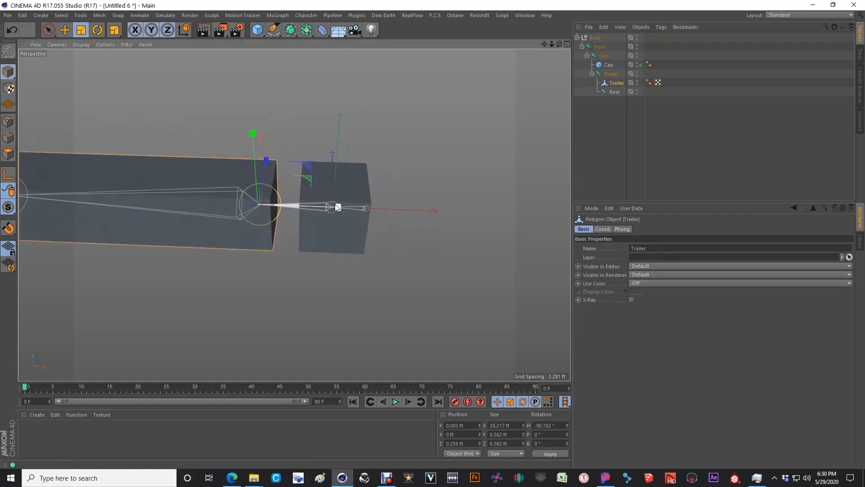
pyautogui.keyDown('alt'); pyautogui.moveTo(259, 214); pyautogui.dragTo(276, 207); pyautogui.keyUp('alt')
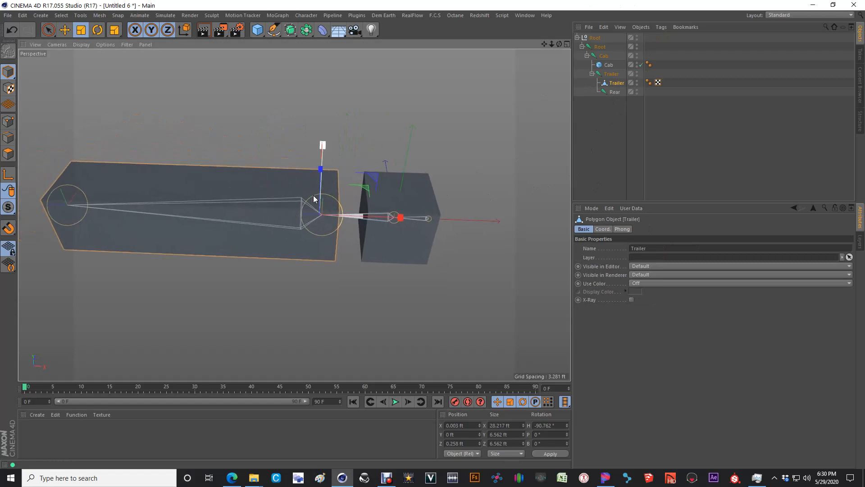
pyautogui.keyDown('alt'); pyautogui.moveTo(371, 208); pyautogui.dragTo(278, 231); pyautogui.keyUp('alt')
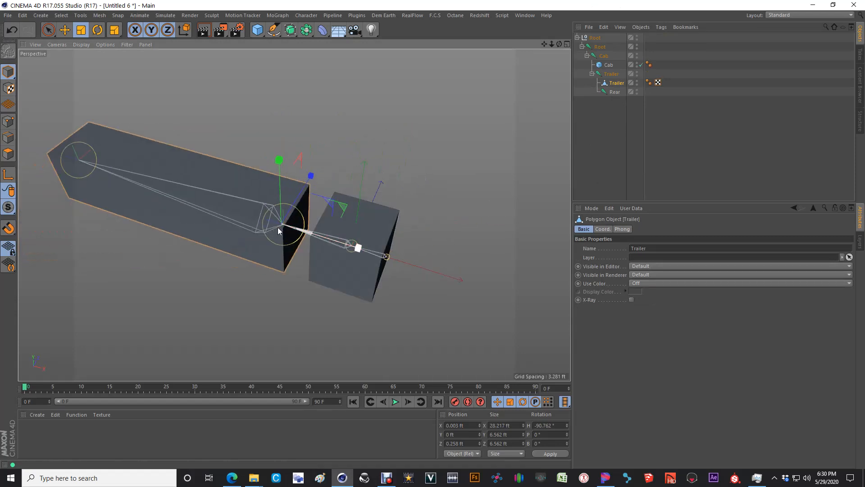
pyautogui.click(601, 48)
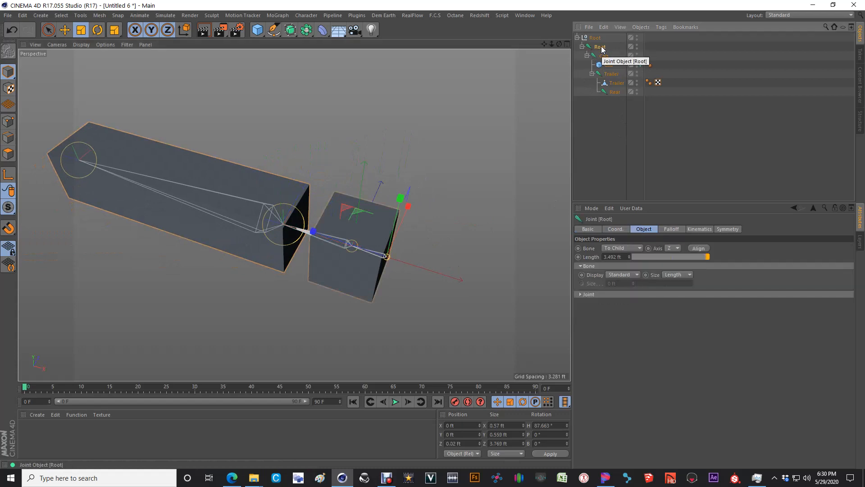
pyautogui.rightClick(601, 49)
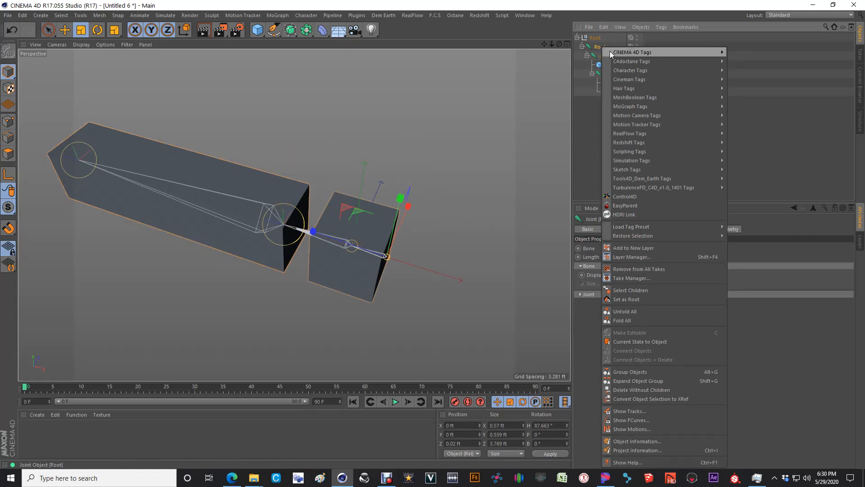
pyautogui.moveTo(680, 71)
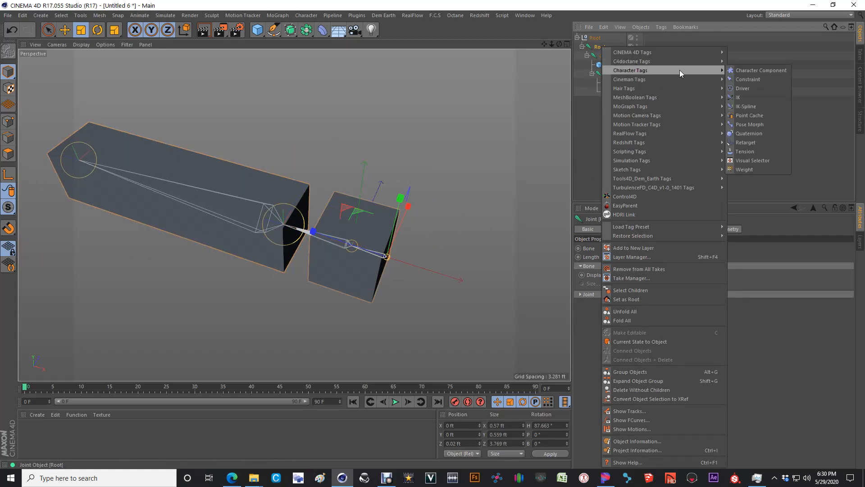
pyautogui.click(761, 97)
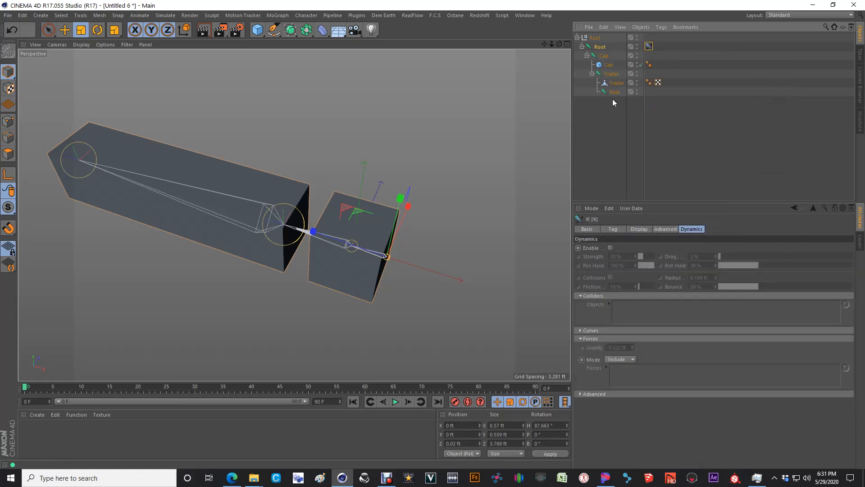
pyautogui.click(621, 230)
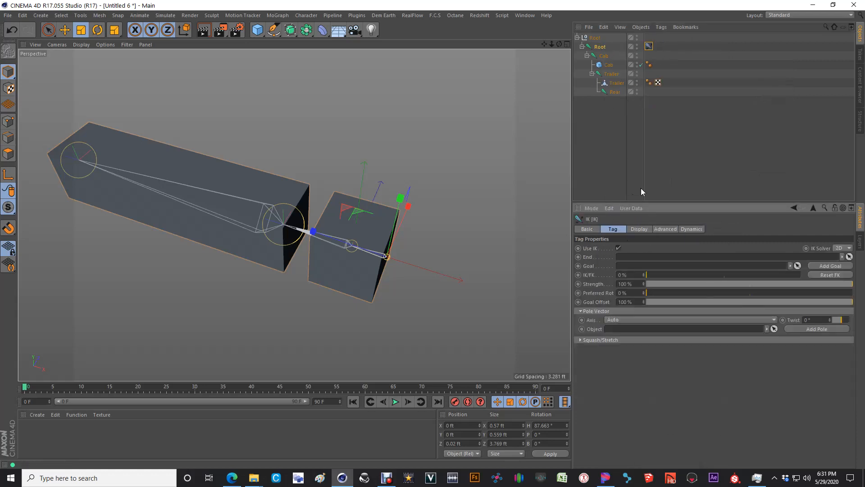
pyautogui.moveTo(616, 94); pyautogui.dragTo(633, 258)
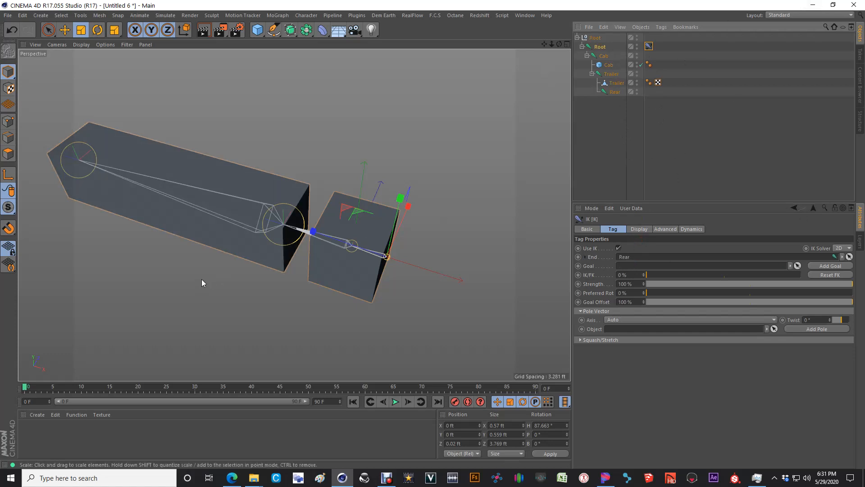
# In the top view, draw a winding nine-point Pen spline from just ahead of the cab to about X 213 ft, Z 142 ft.
pyautogui.keyDown('alt'); pyautogui.moveTo(237, 253); pyautogui.dragTo(242, 252, button='middle'); pyautogui.keyUp('alt')
pyautogui.keyDown('alt'); pyautogui.moveTo(242, 255); pyautogui.dragTo(291, 239); pyautogui.keyUp('alt')
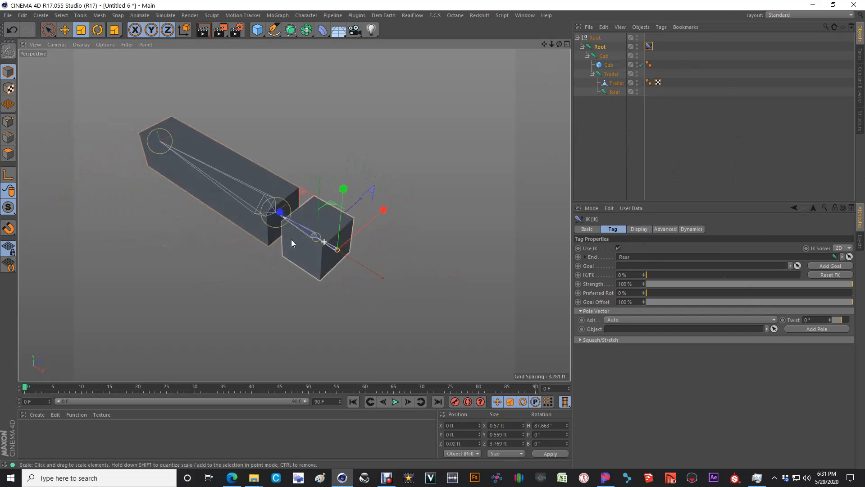
pyautogui.middleClick(295, 239)
pyautogui.middleClick(456, 126)
pyautogui.scroll(-5, 360, 176)
pyautogui.keyDown('alt'); pyautogui.moveTo(359, 155); pyautogui.dragTo(321, 217, button='middle'); pyautogui.keyUp('alt')
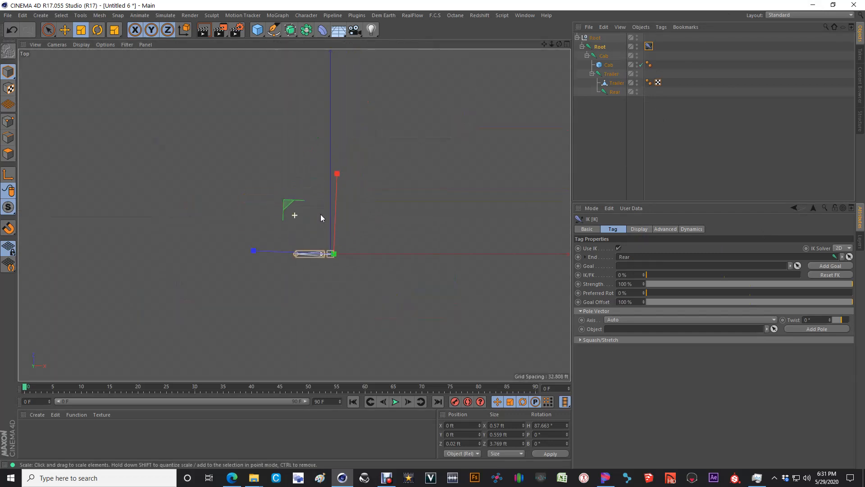
pyautogui.click(592, 159)
pyautogui.click(274, 30)
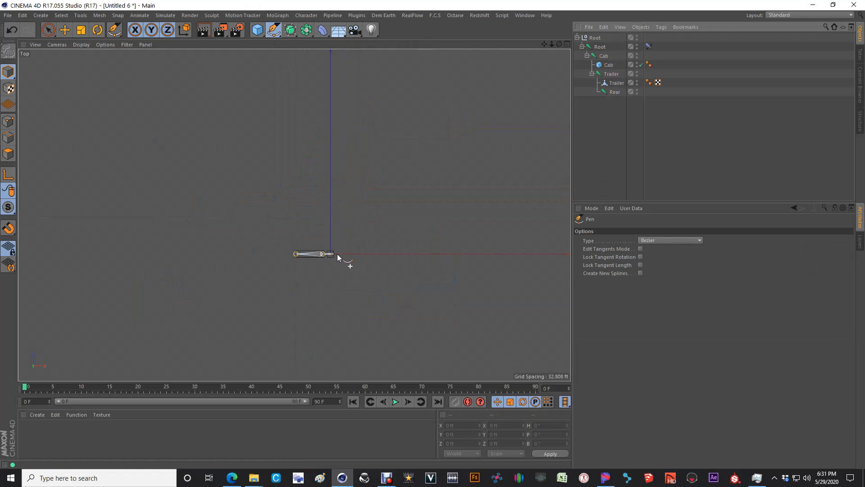
pyautogui.click(337, 254)
pyautogui.click(395, 254)
pyautogui.click(423, 229)
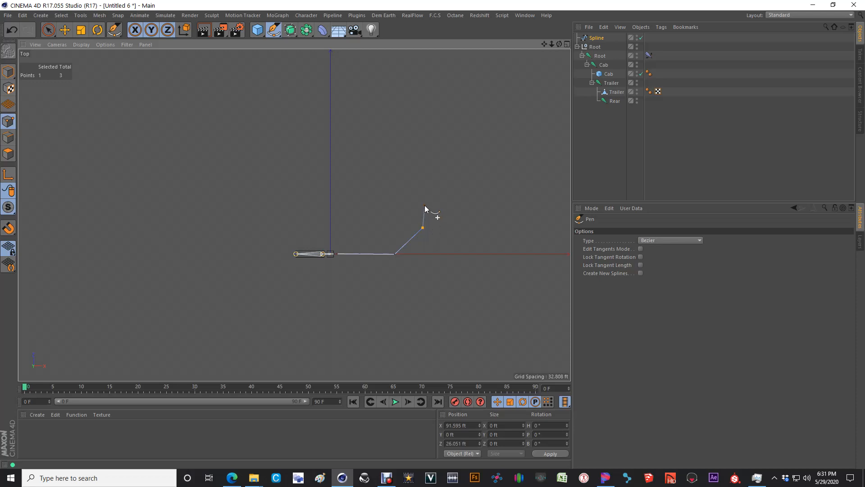
pyautogui.click(392, 172)
pyautogui.click(392, 133)
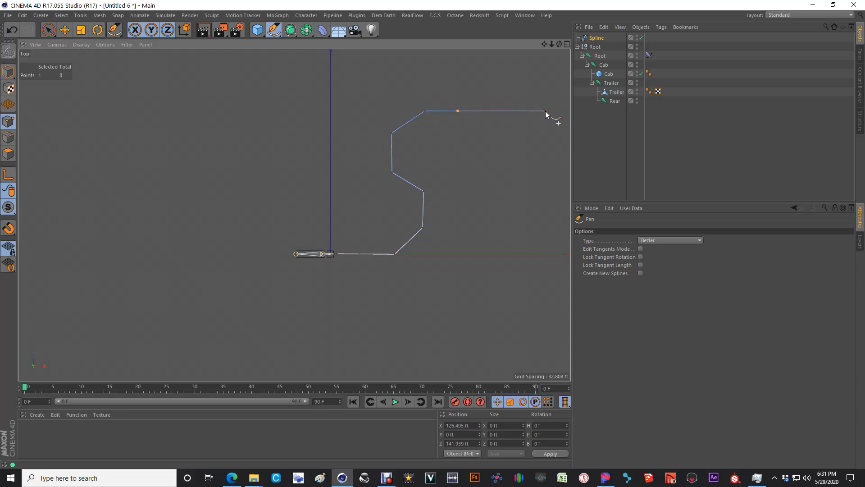
pyautogui.press('space')
# Set the new spline's type to B-Spline to smooth its corners.
pyautogui.click(596, 39)
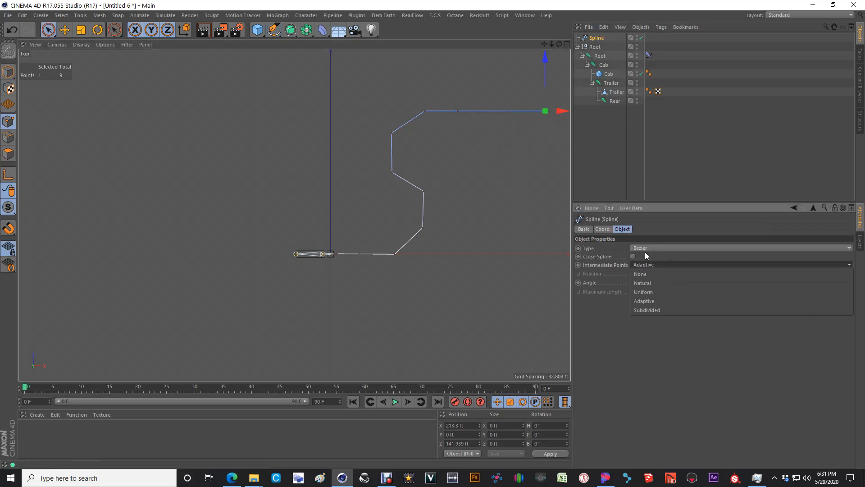
pyautogui.click(646, 249)
pyautogui.click(645, 285)
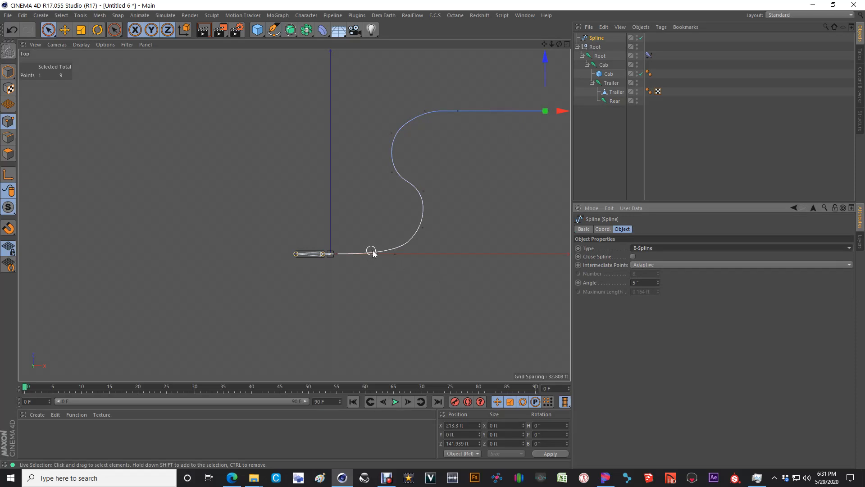
# In the perspective view, rename the top-level Root null Truck.
pyautogui.middleClick(428, 228)
pyautogui.middleClick(222, 178)
pyautogui.keyDown('alt'); pyautogui.moveTo(234, 225); pyautogui.dragTo(315, 228); pyautogui.keyUp('alt')
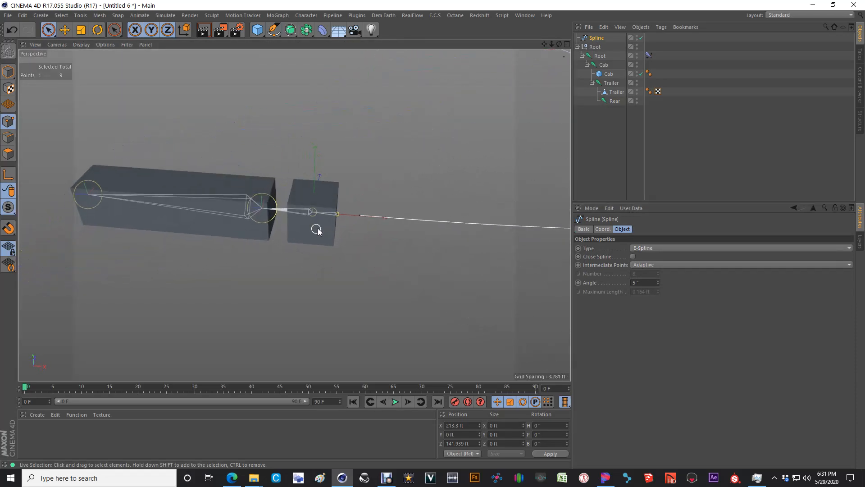
pyautogui.click(578, 46)
pyautogui.doubleClick(594, 46)
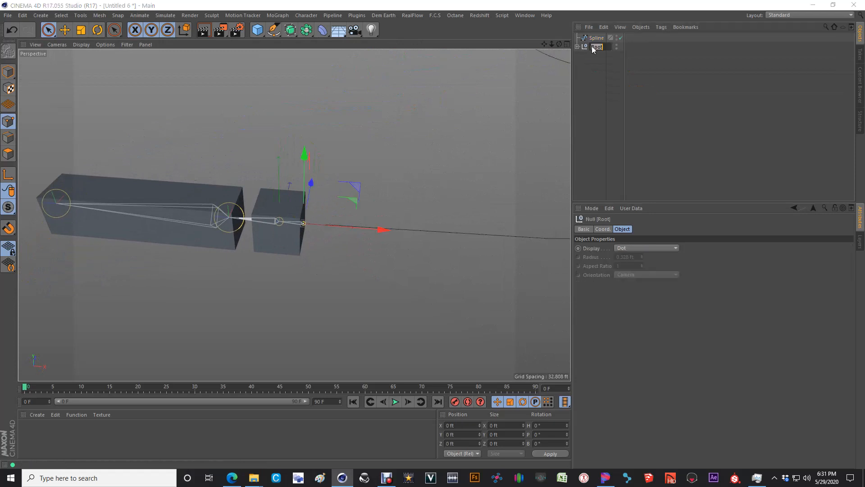
pyautogui.write('Truck')
pyautogui.press('Return')
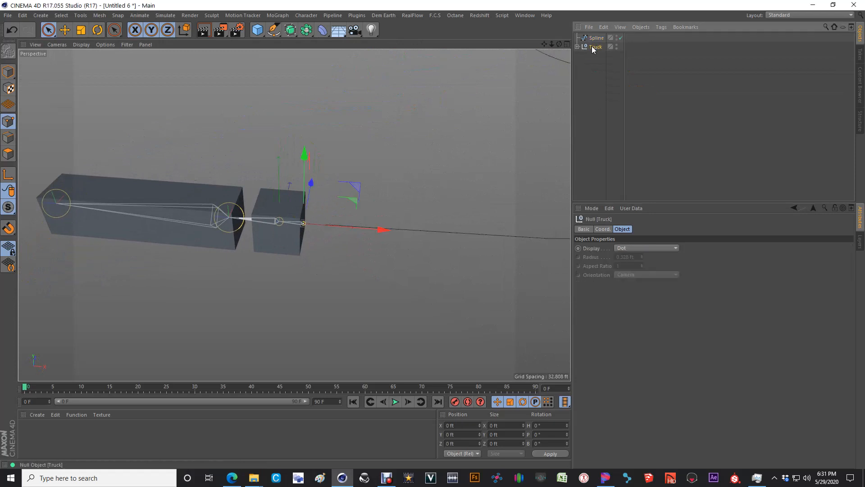
# Group the Root joint with its children into a new null inside Truck.
pyautogui.click(578, 46)
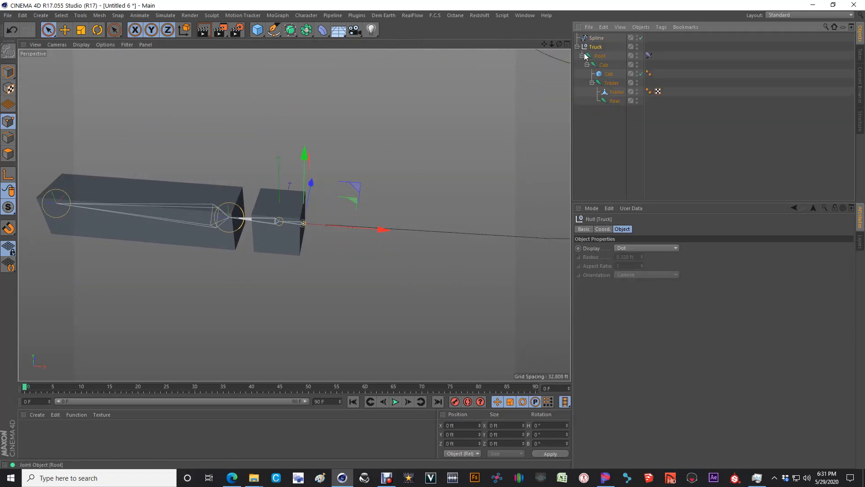
pyautogui.click(582, 55)
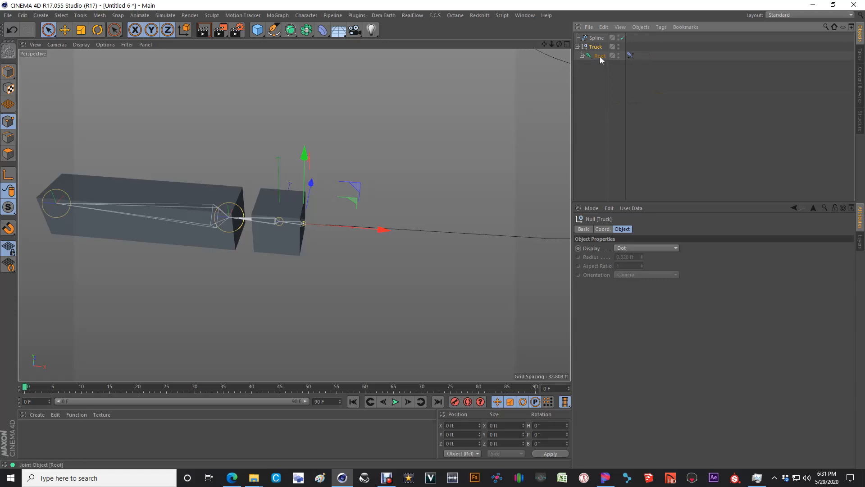
pyautogui.click(600, 57)
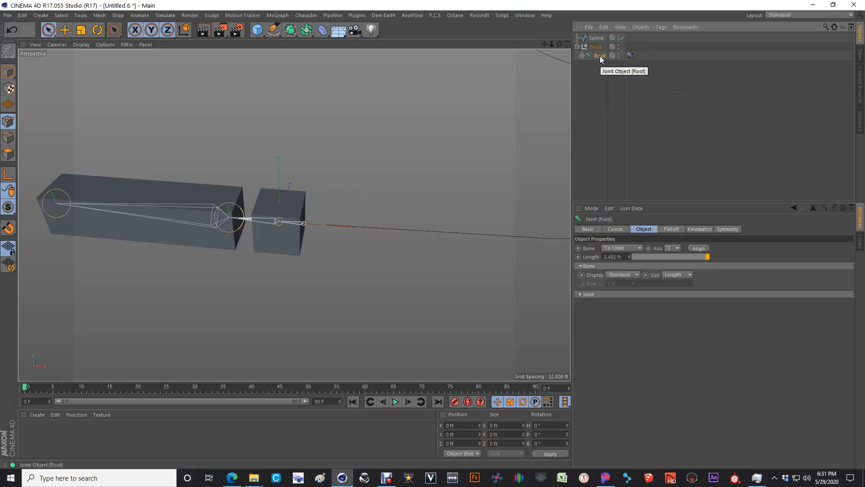
pyautogui.hotkey('alt', 'g')
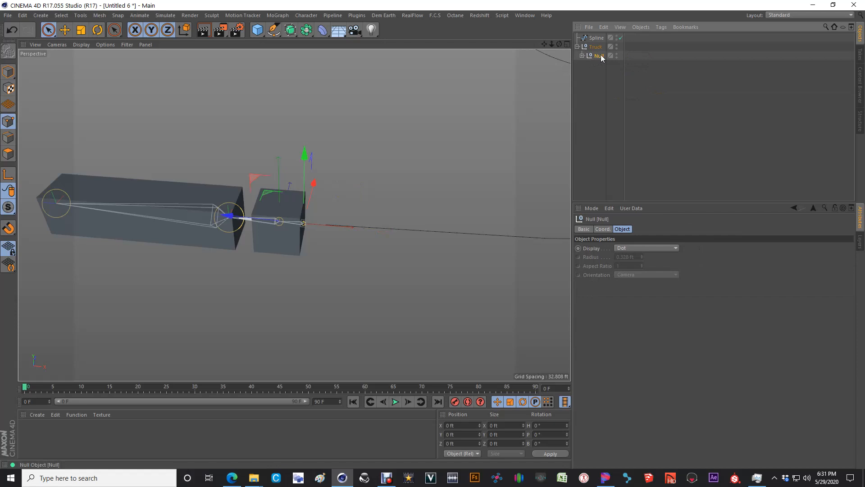
# Add an Align to Spline tag to the Truck null, with Spline as its path and Tangential enabled.
pyautogui.click(585, 48)
pyautogui.rightClick(595, 49)
pyautogui.moveTo(616, 57)
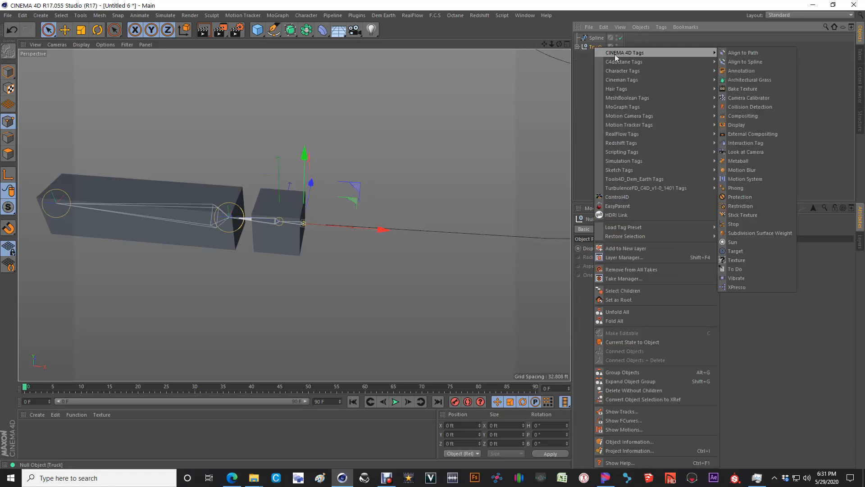
pyautogui.click(746, 62)
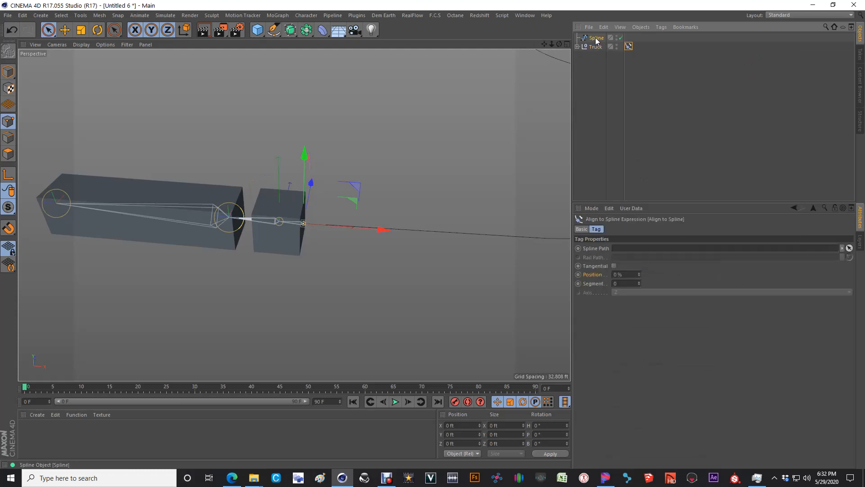
pyautogui.moveTo(623, 251); pyautogui.dragTo(625, 249)
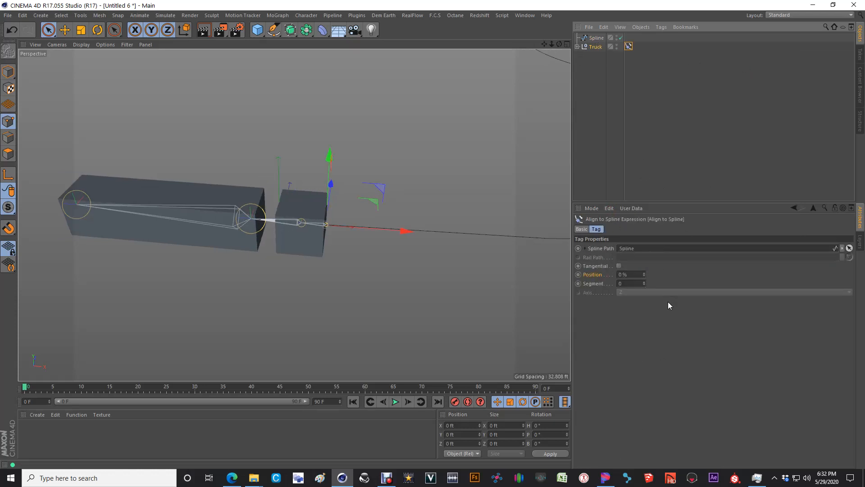
pyautogui.click(619, 266)
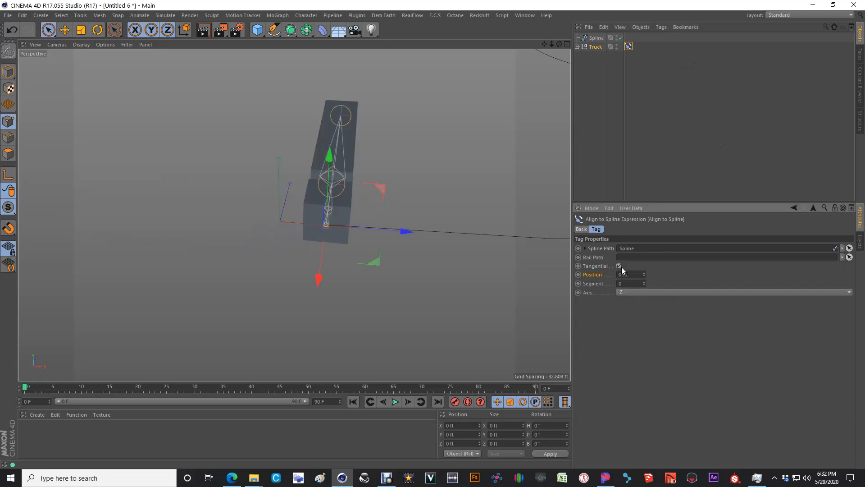
# Rotate the null inside Truck horizontally so the cab faces forward along the spline.
pyautogui.click(578, 47)
pyautogui.click(598, 57)
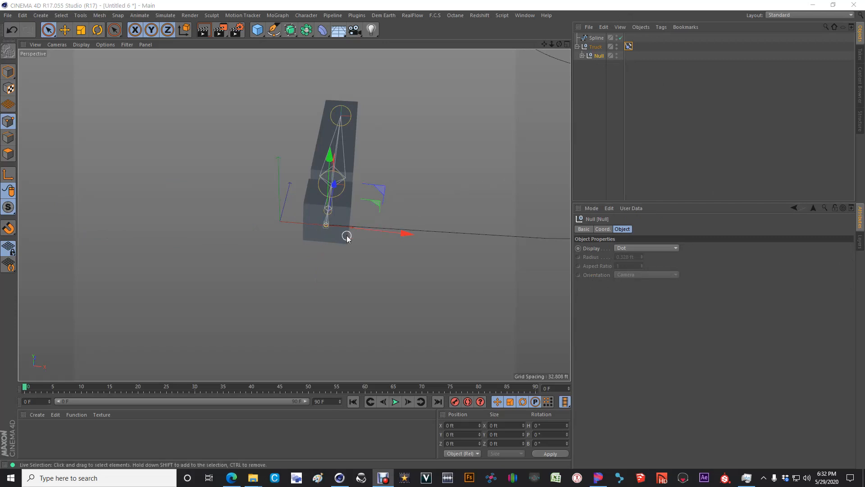
pyautogui.keyDown('alt'); pyautogui.moveTo(396, 216); pyautogui.dragTo(407, 233); pyautogui.keyUp('alt')
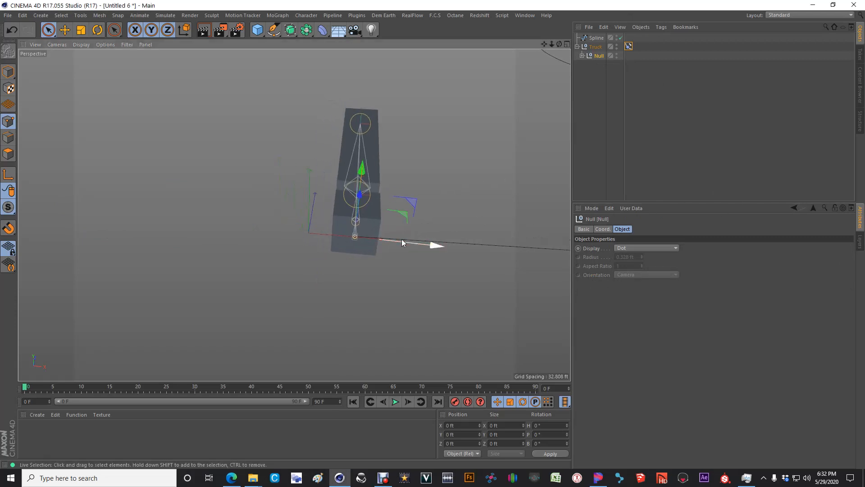
pyautogui.press('r')
pyautogui.moveTo(361, 269); pyautogui.dragTo(434, 230)
pyautogui.scroll(-3, 327, 248)
pyautogui.keyDown('alt'); pyautogui.moveTo(560, 183); pyautogui.dragTo(321, 213, button='middle'); pyautogui.keyUp('alt')
pyautogui.scroll(-4, 320, 213)
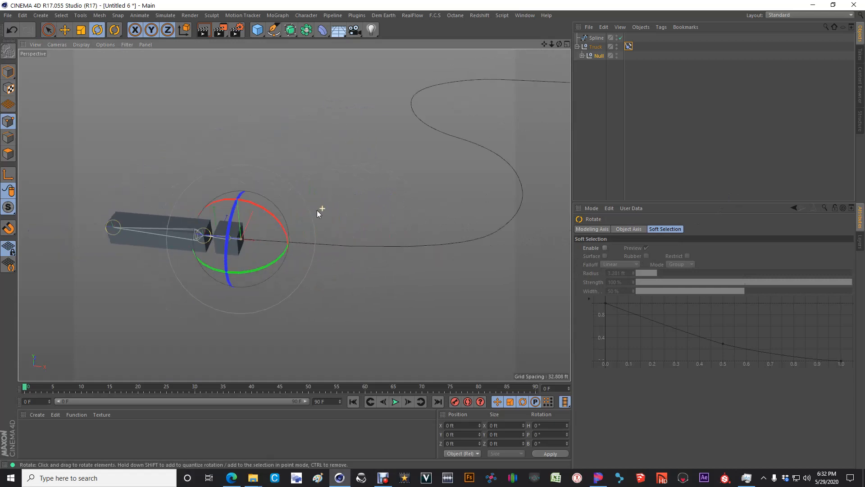
# Advance the truck along the path by setting the Align to Spline tag's Position to 85 %.
pyautogui.click(630, 47)
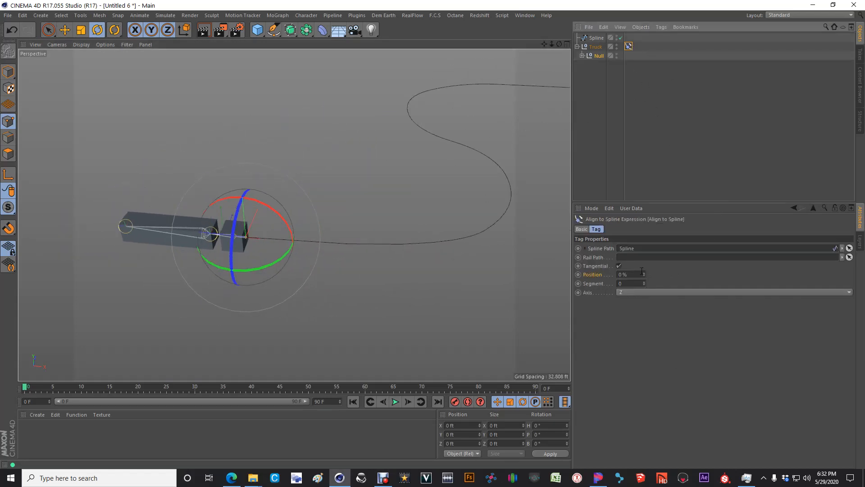
pyautogui.moveTo(645, 271); pyautogui.dragTo(644, 272)
pyautogui.keyDown('alt'); pyautogui.moveTo(442, 240); pyautogui.dragTo(241, 284, button='middle'); pyautogui.keyUp('alt')
pyautogui.scroll(-4, 241, 283)
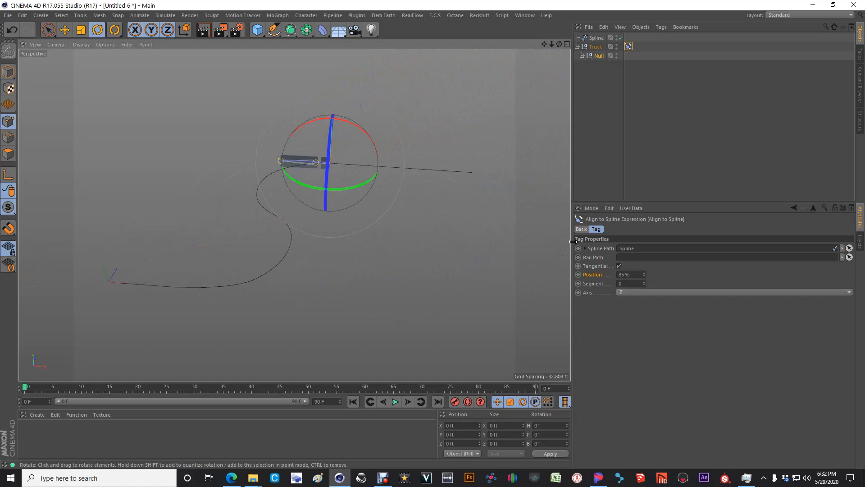
# Set the Align to Spline tag's Position to 0 % and extend the animation and its visible frame range to 500 frames.
pyautogui.moveTo(644, 277); pyautogui.dragTo(643, 279)
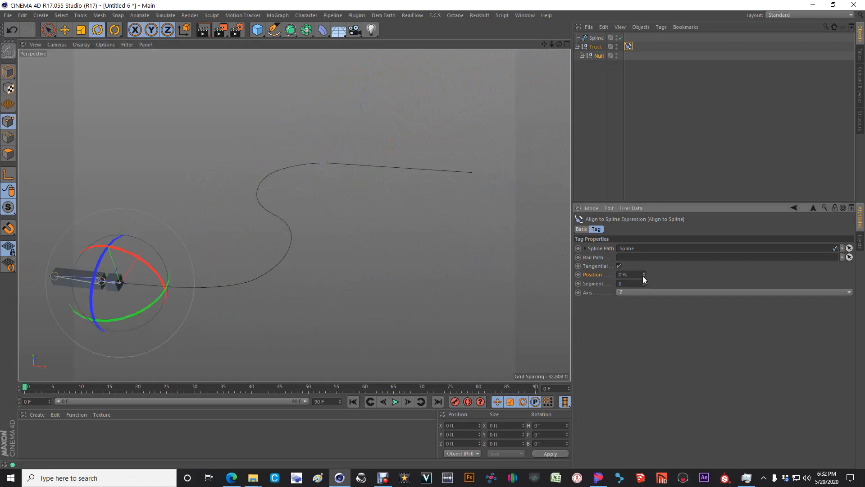
pyautogui.click(629, 47)
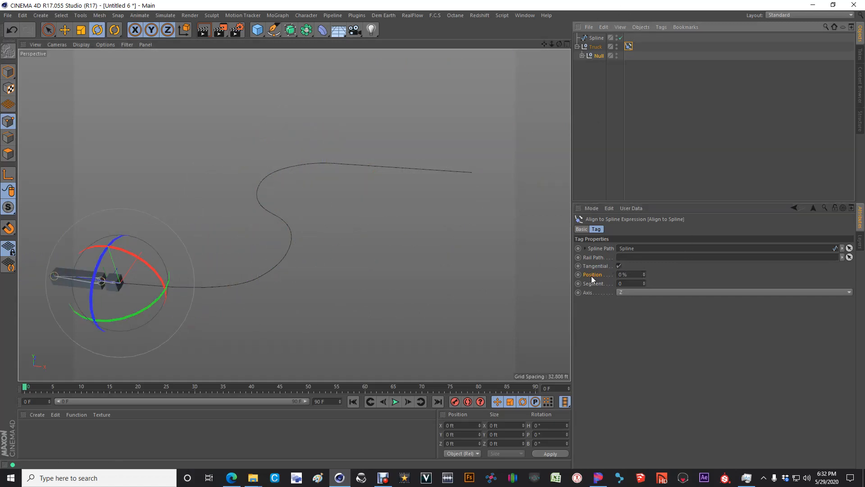
pyautogui.click(329, 402)
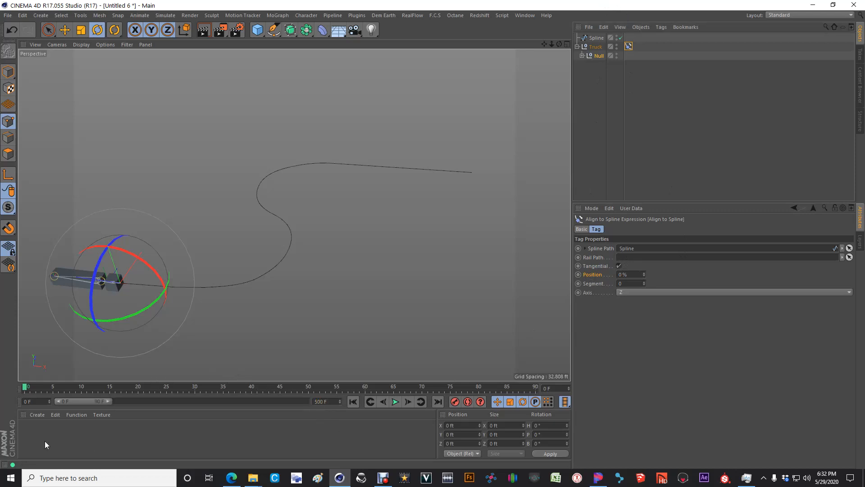
pyautogui.moveTo(107, 400); pyautogui.dragTo(391, 399)
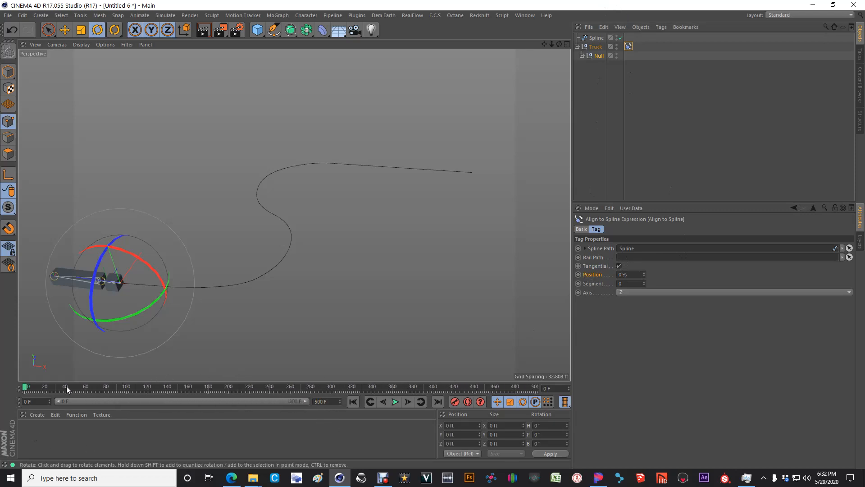
# Keyframe the Align to Spline Position at 0 % on frame 0 and at 100 % on frame 500.
pyautogui.click(578, 275)
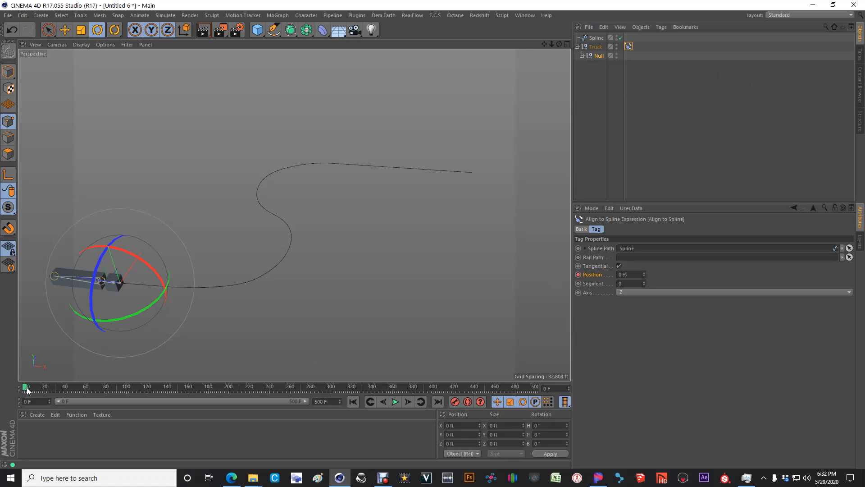
pyautogui.moveTo(644, 275); pyautogui.dragTo(645, 278)
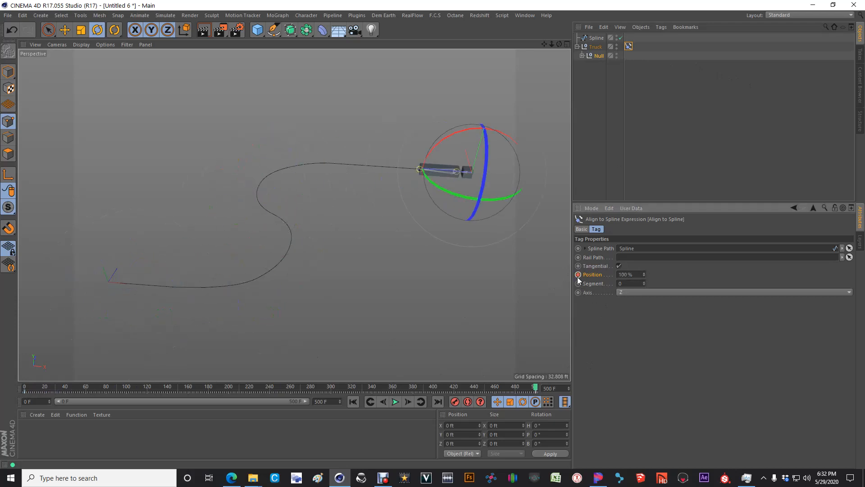
pyautogui.moveTo(537, 388); pyautogui.dragTo(1, 375)
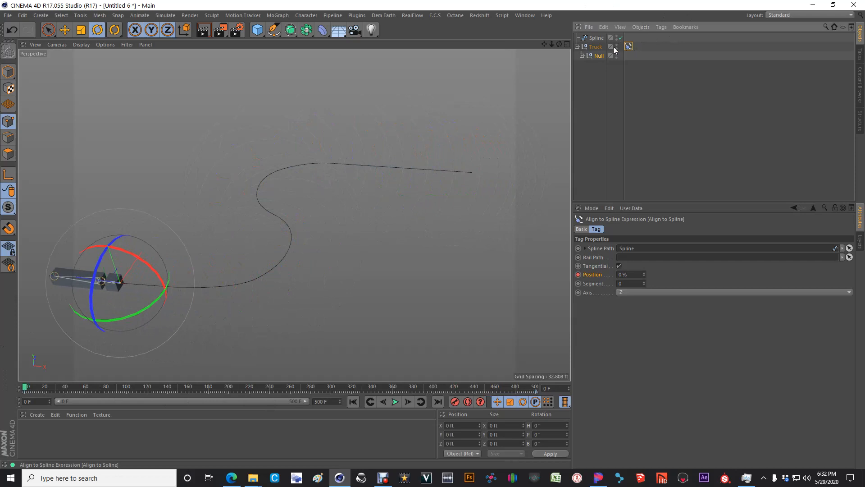
# Enable dynamics in the IK tag of the Root joint inside the truck's inner null.
pyautogui.click(588, 56)
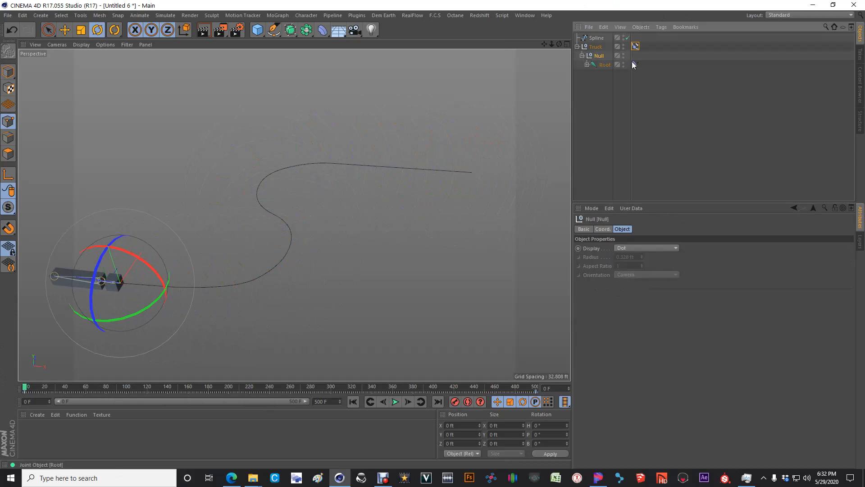
pyautogui.click(636, 64)
pyautogui.keyDown('alt'); pyautogui.moveTo(111, 281); pyautogui.dragTo(277, 258, button='middle'); pyautogui.keyUp('alt')
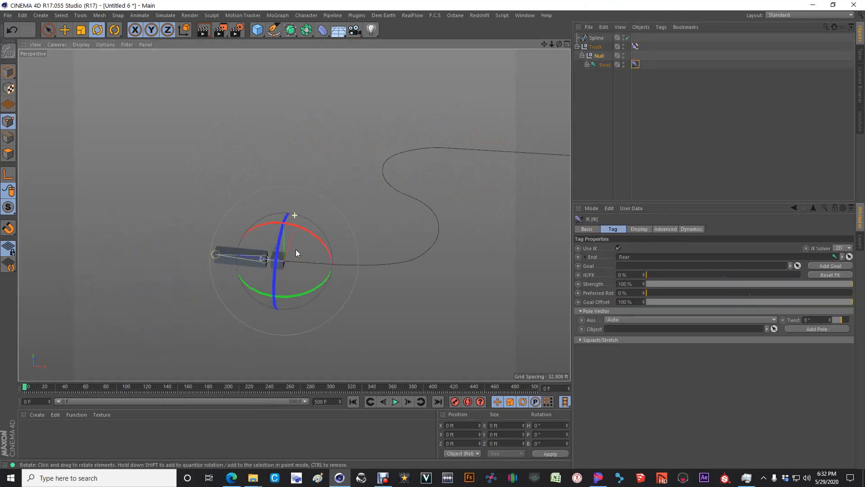
pyautogui.click(692, 230)
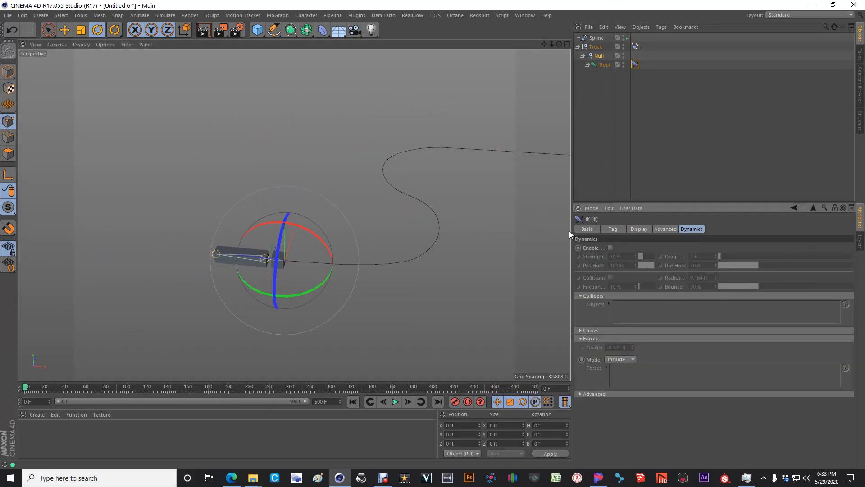
pyautogui.click(611, 248)
# Play the opening of the animation from the side to check the trailer's dynamics, and return to the first frame.
pyautogui.keyDown('alt'); pyautogui.moveTo(210, 296); pyautogui.dragTo(322, 201); pyautogui.keyUp('alt')
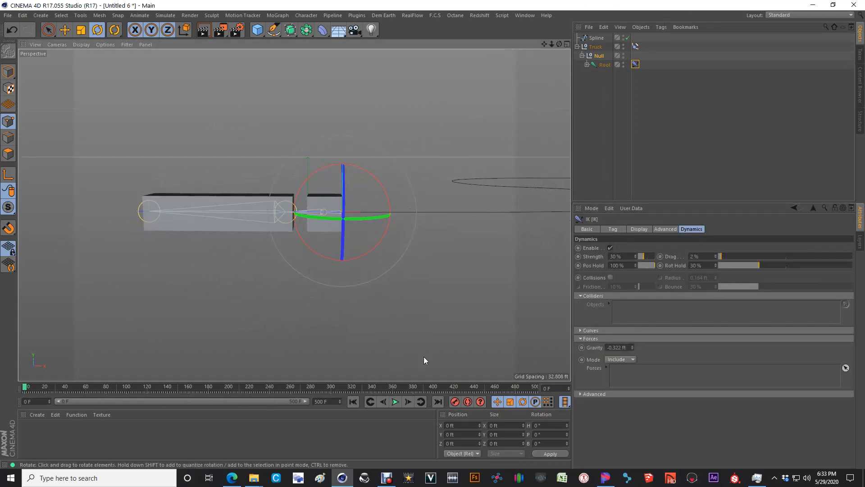
pyautogui.click(394, 404)
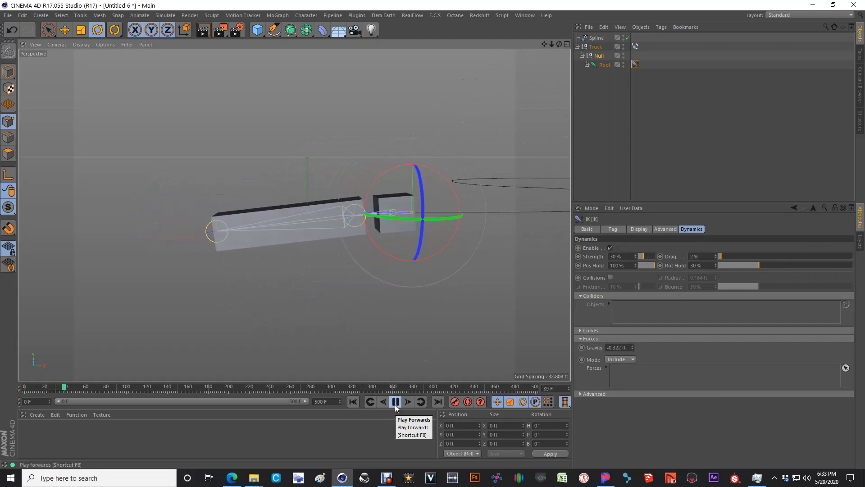
pyautogui.click(395, 404)
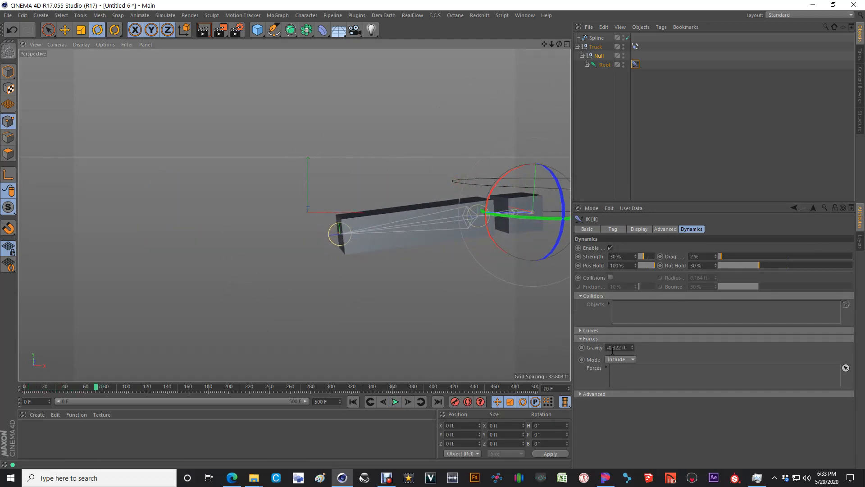
pyautogui.click(353, 402)
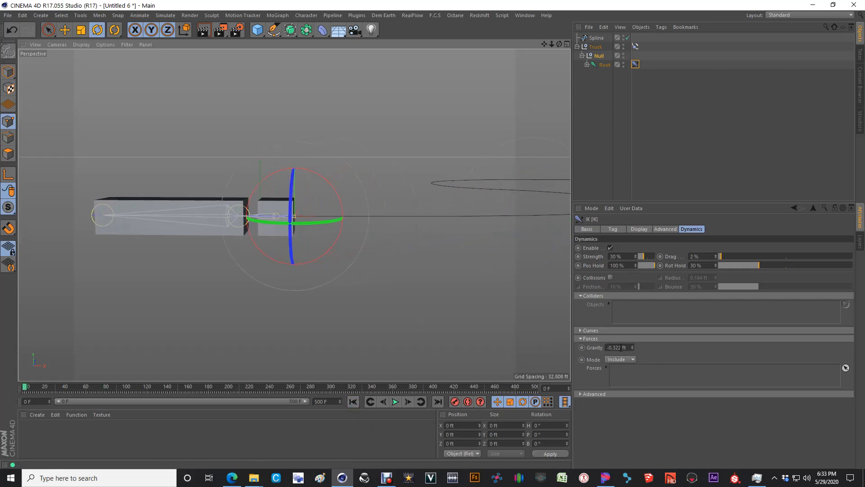
# Set the IK dynamics Gravity to 0 ft and test the start of the animation from frame 0.
pyautogui.scroll(6, 621, 348)
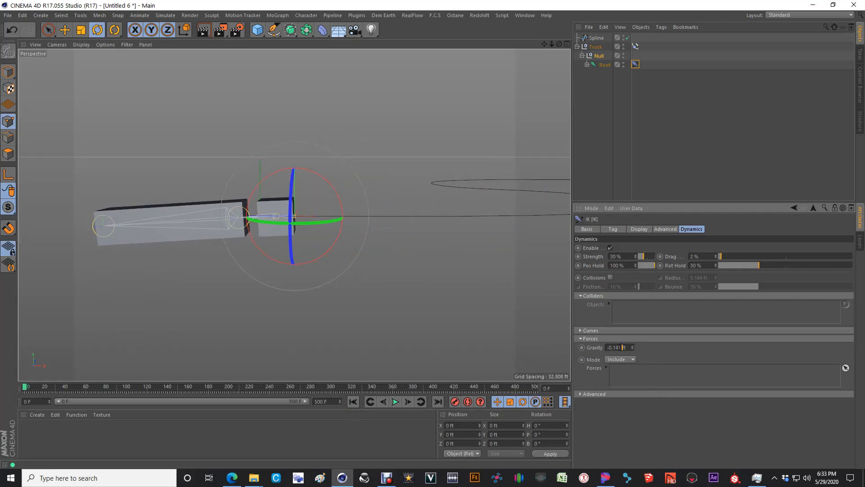
pyautogui.press('Return')
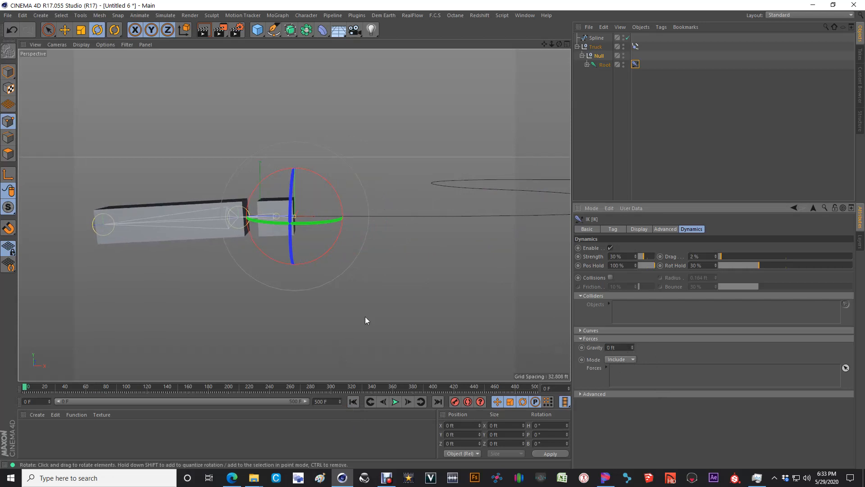
pyautogui.click(354, 400)
pyautogui.click(395, 402)
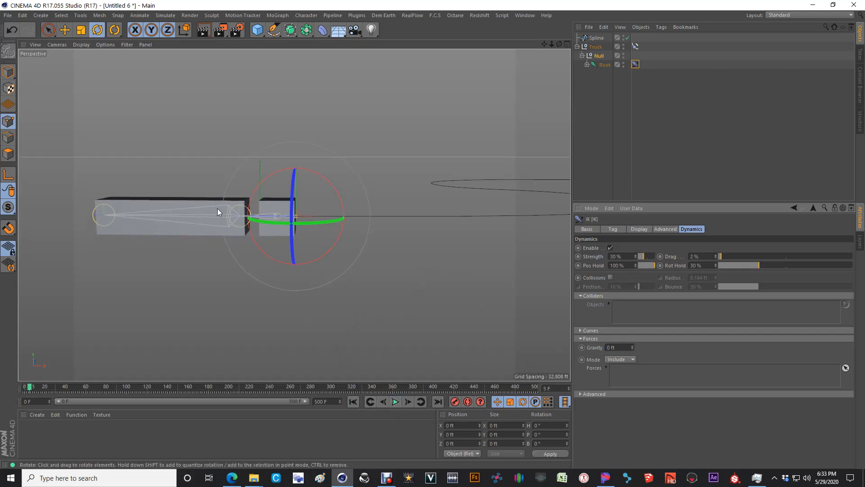
# Play the animation into the curve from an angled view to examine how the trailer follows the cab.
pyautogui.keyDown('alt'); pyautogui.moveTo(363, 229); pyautogui.dragTo(232, 267); pyautogui.keyUp('alt')
pyautogui.click(395, 402)
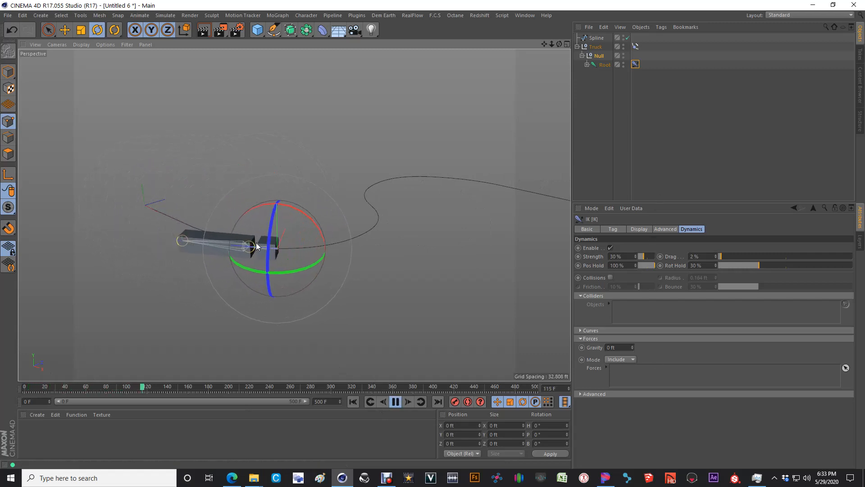
pyautogui.click(397, 404)
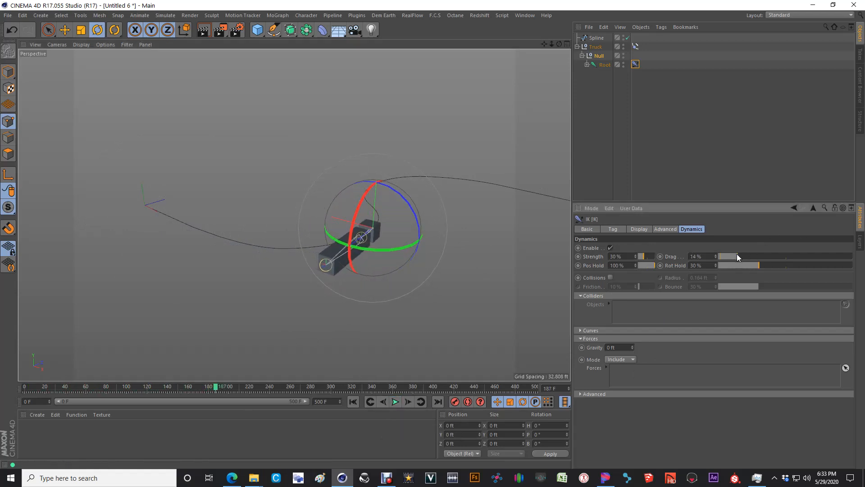
# Set the IK dynamics Drag to 100 % and Strength to about 15 %, testing them during playback.
pyautogui.moveTo(764, 256); pyautogui.dragTo(854, 256)
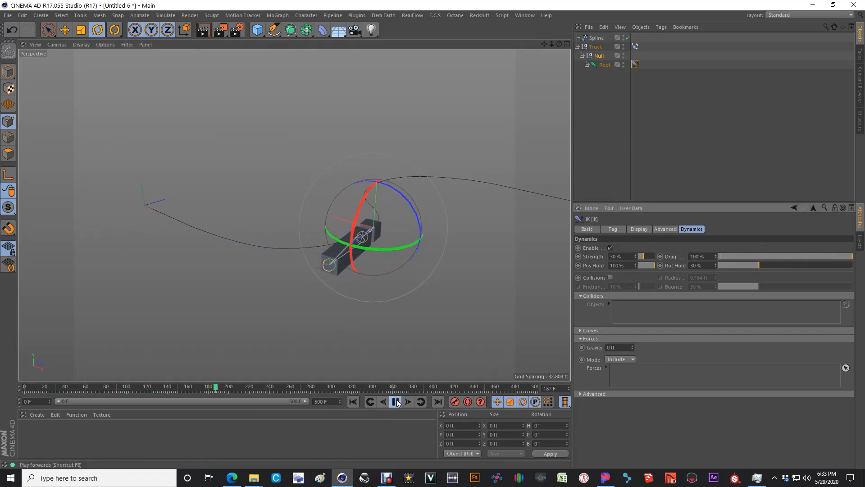
pyautogui.click(640, 256)
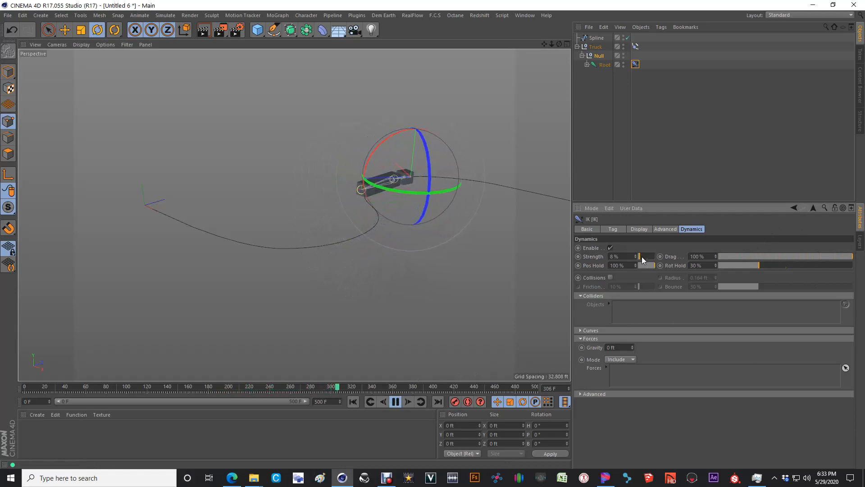
pyautogui.moveTo(641, 256); pyautogui.dragTo(643, 256)
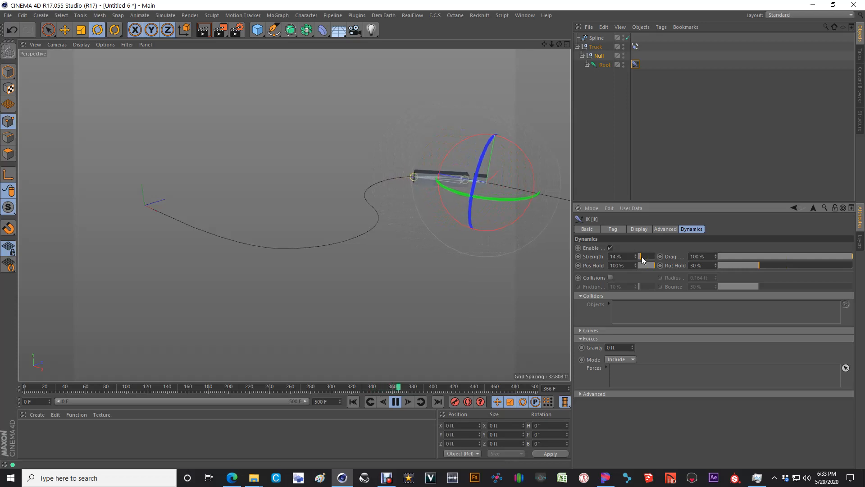
# Replay the animation from the start in an overhead view and reduce the IK dynamics Strength to 10 %.
pyautogui.click(353, 401)
pyautogui.scroll(3, 270, 235)
pyautogui.keyDown('alt'); pyautogui.moveTo(305, 247); pyautogui.dragTo(392, 293); pyautogui.keyUp('alt')
pyautogui.keyDown('alt'); pyautogui.moveTo(253, 271); pyautogui.dragTo(316, 277); pyautogui.keyUp('alt')
pyautogui.scroll(-4, 310, 273)
pyautogui.keyDown('alt'); pyautogui.moveTo(294, 214); pyautogui.dragTo(281, 324); pyautogui.keyUp('alt')
pyautogui.scroll(-3, 289, 320)
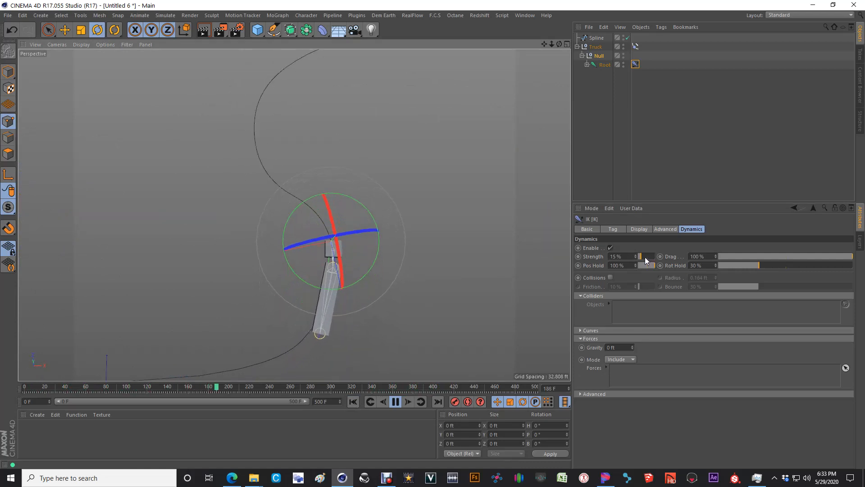
pyautogui.scroll(-5, 644, 257)
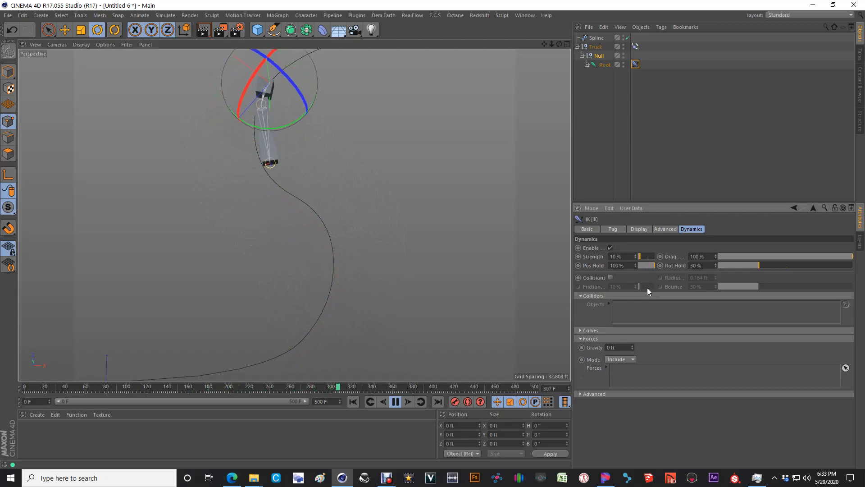
# Examine the trailer's movement along the whole spline from overhead and angled views, and stop playback.
pyautogui.keyDown('alt'); pyautogui.moveTo(353, 151); pyautogui.dragTo(279, 257); pyautogui.keyUp('alt')
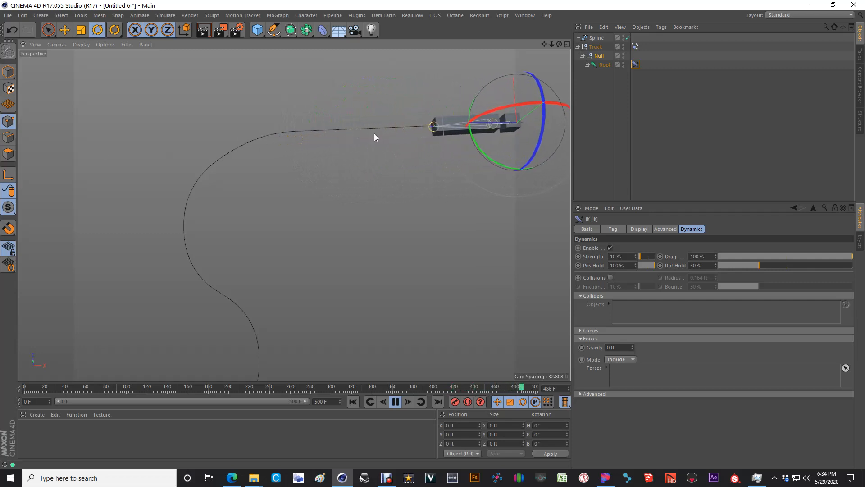
pyautogui.keyDown('alt'); pyautogui.moveTo(301, 149); pyautogui.dragTo(298, 190); pyautogui.keyUp('alt')
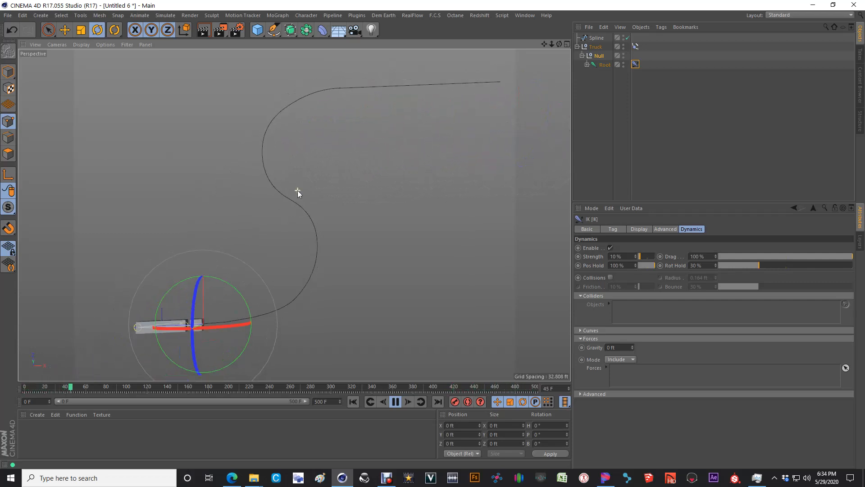
pyautogui.keyDown('alt'); pyautogui.moveTo(279, 285); pyautogui.dragTo(222, 253); pyautogui.keyUp('alt')
pyautogui.keyDown('alt'); pyautogui.moveTo(221, 251); pyautogui.dragTo(269, 249, button='middle'); pyautogui.keyUp('alt')
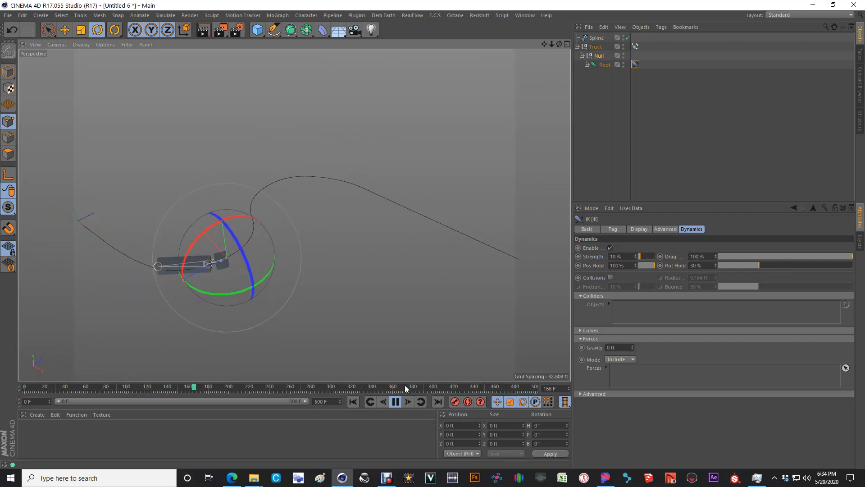
pyautogui.click(395, 402)
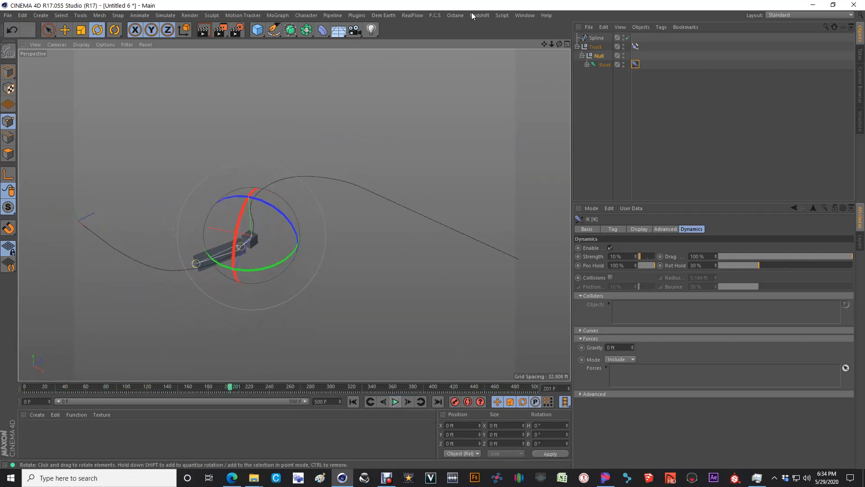
# Switch to the open Semi Truck and Trailer_V13_Rigged.c4d scene, view its truck animation along the spline, and return to frame 0.
pyautogui.click(523, 16)
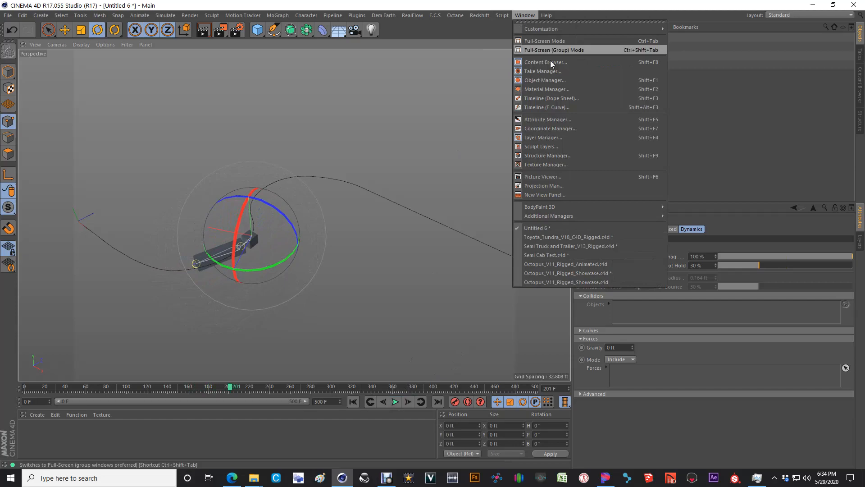
pyautogui.click(588, 245)
pyautogui.scroll(-10, 271, 216)
pyautogui.scroll(-4, 296, 233)
pyautogui.keyDown('alt'); pyautogui.moveTo(296, 233); pyautogui.dragTo(270, 261); pyautogui.keyUp('alt')
pyautogui.scroll(-4, 291, 235)
pyautogui.scroll(-1, 291, 235)
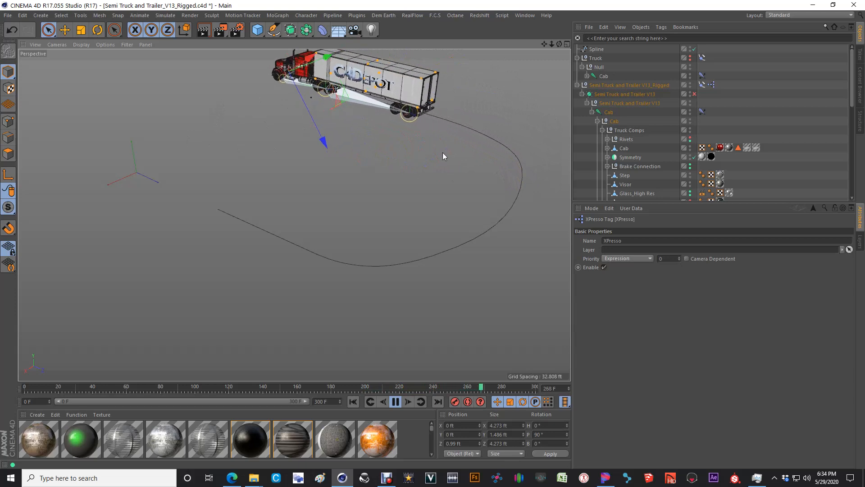
pyautogui.click(395, 402)
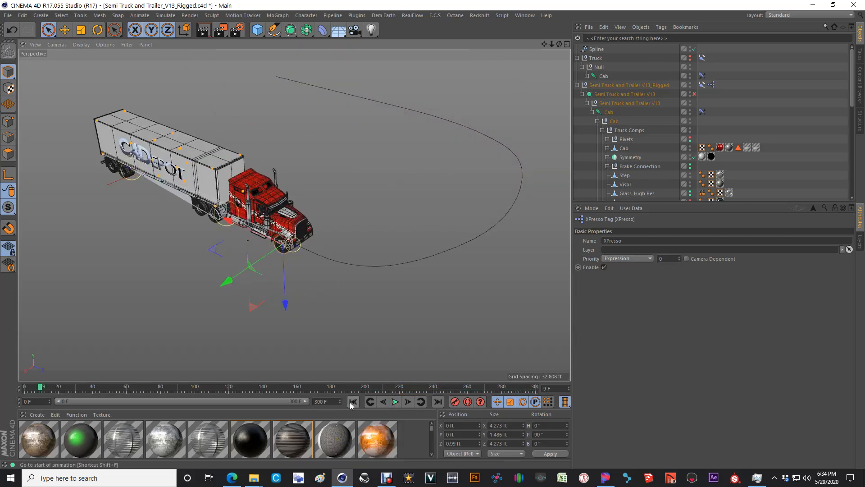
pyautogui.click(350, 405)
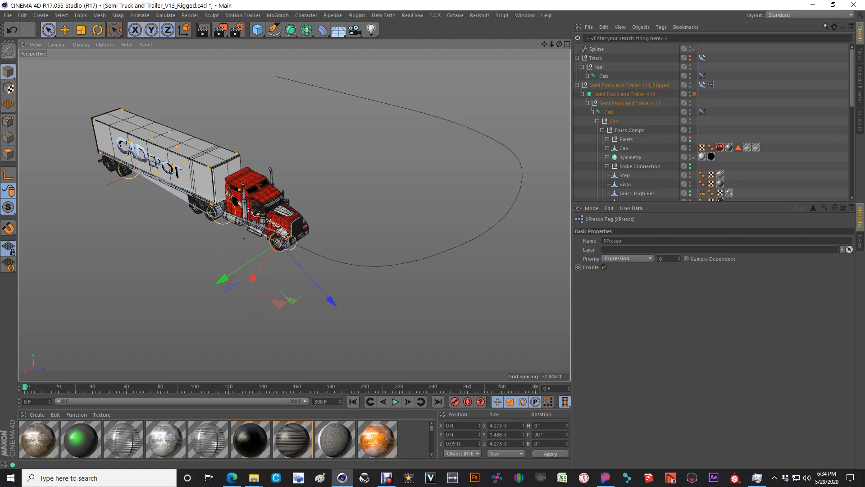